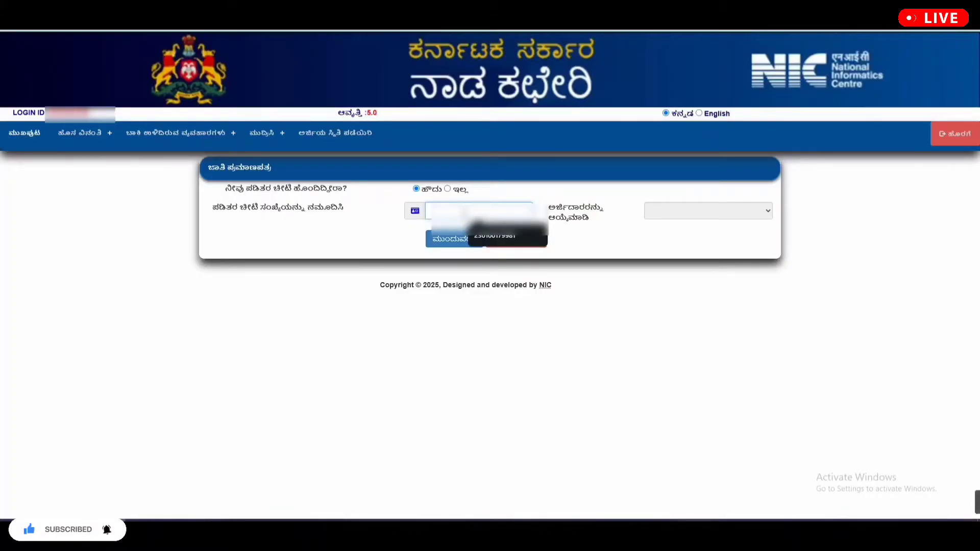
Enter the saved ration card number, pick the fourth member as applicant, and load the details form.
{"action": "left_click", "coordinate": [493, 236]}
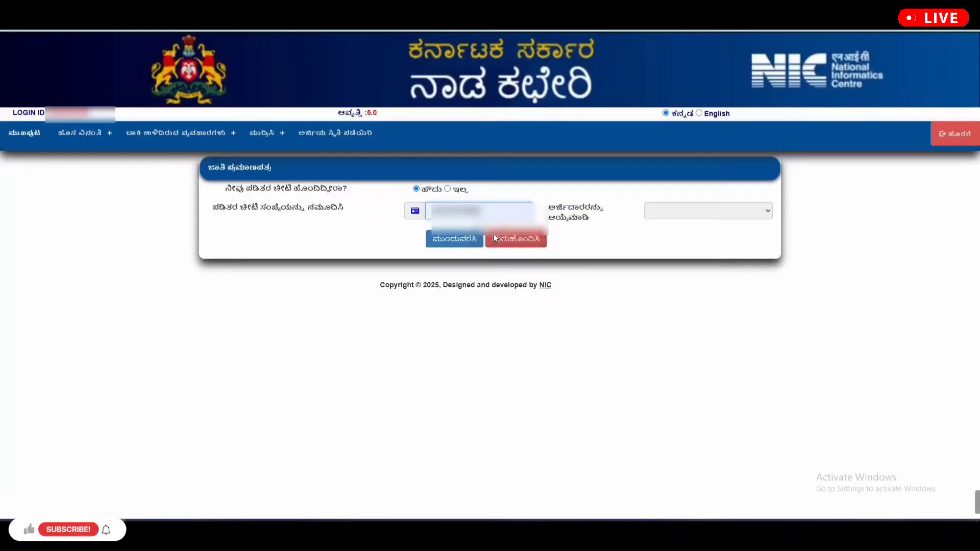
{"action": "left_click", "coordinate": [454, 239]}
{"action": "left_click", "coordinate": [690, 211]}
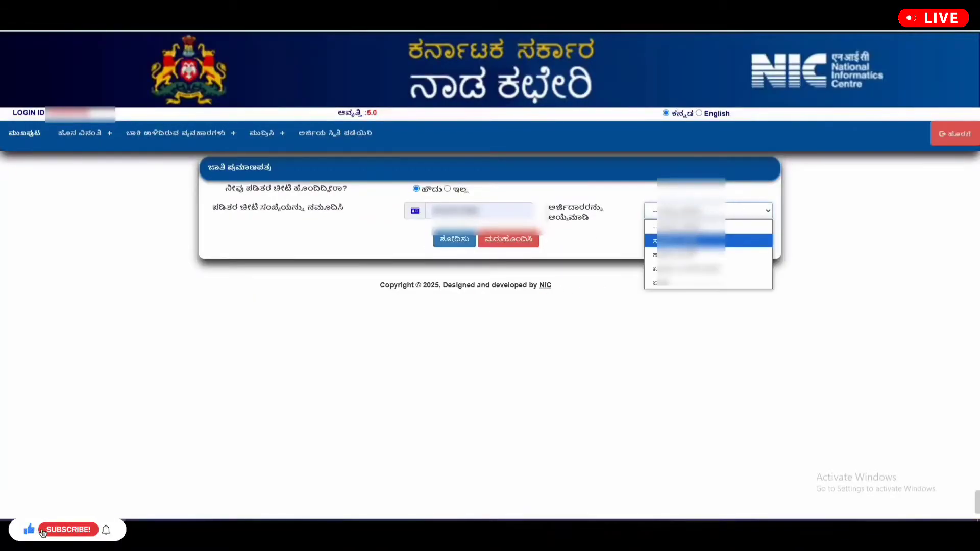
{"action": "left_click", "coordinate": [689, 268]}
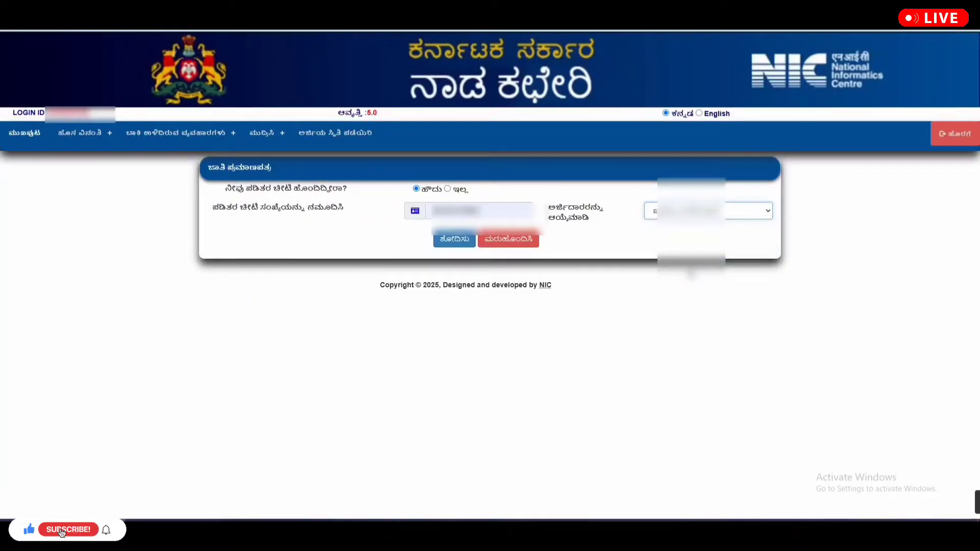
{"action": "left_click", "coordinate": [451, 241]}
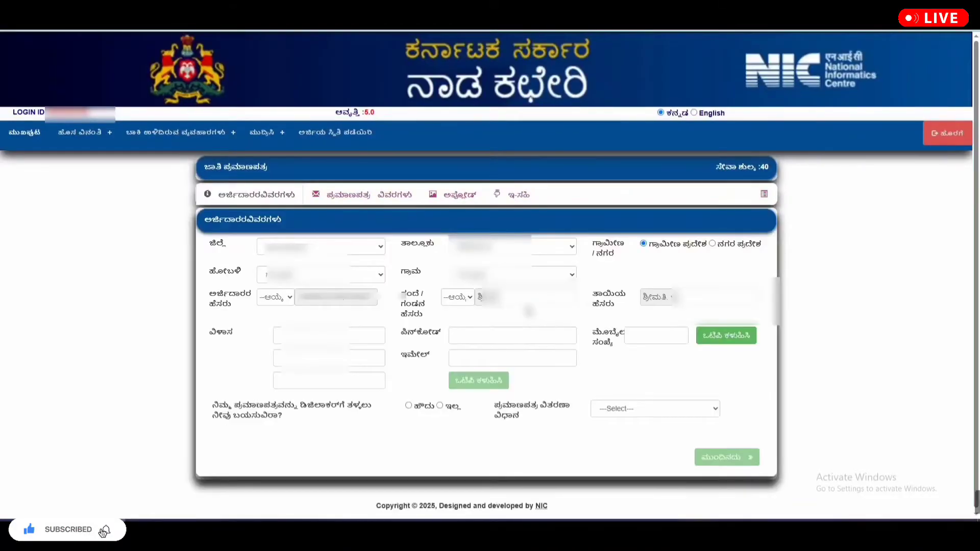
Set the name titles to ಶ್ರೀ and ಬಿನ್ and autofill the father's and mother's names.
{"action": "left_click", "coordinate": [276, 297]}
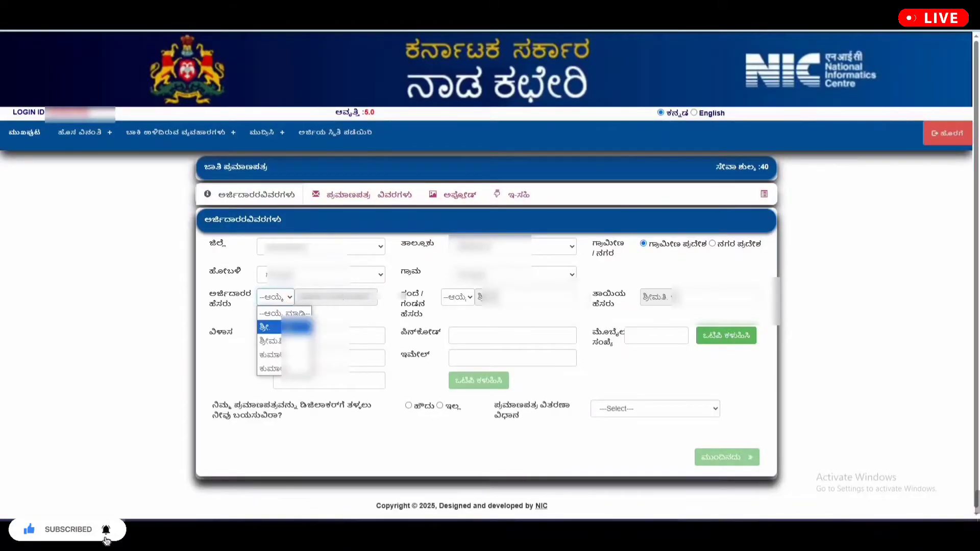
{"action": "left_click", "coordinate": [286, 328]}
{"action": "left_click", "coordinate": [468, 299]}
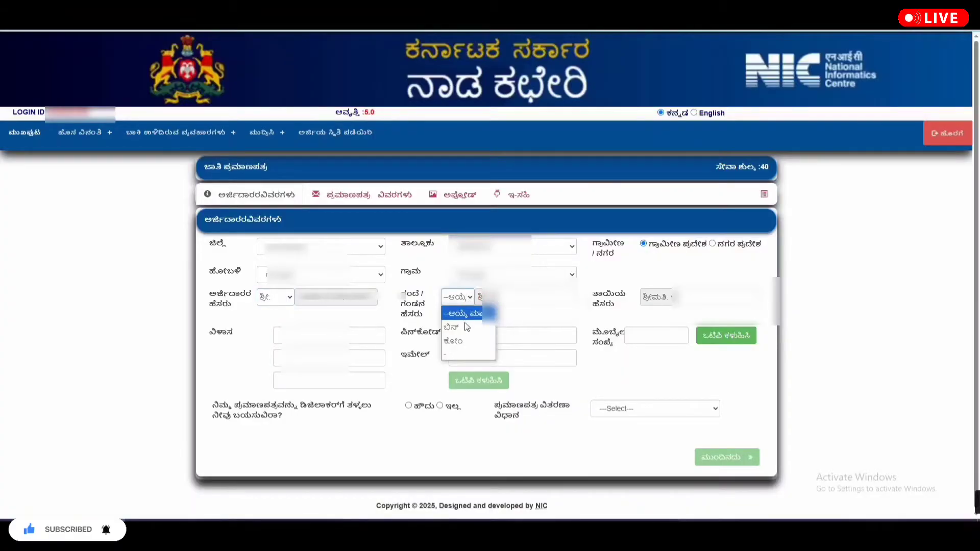
{"action": "left_click", "coordinate": [468, 328]}
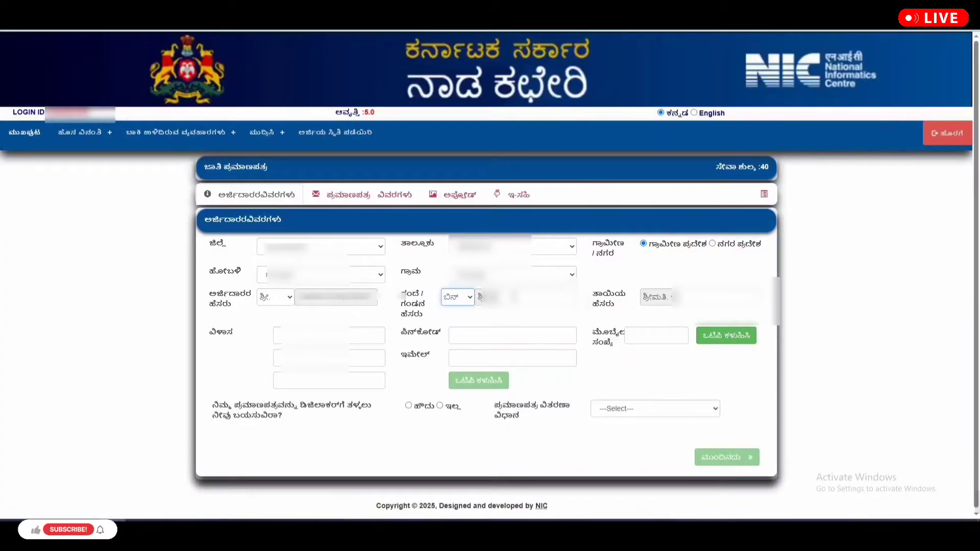
{"action": "left_click", "coordinate": [545, 325]}
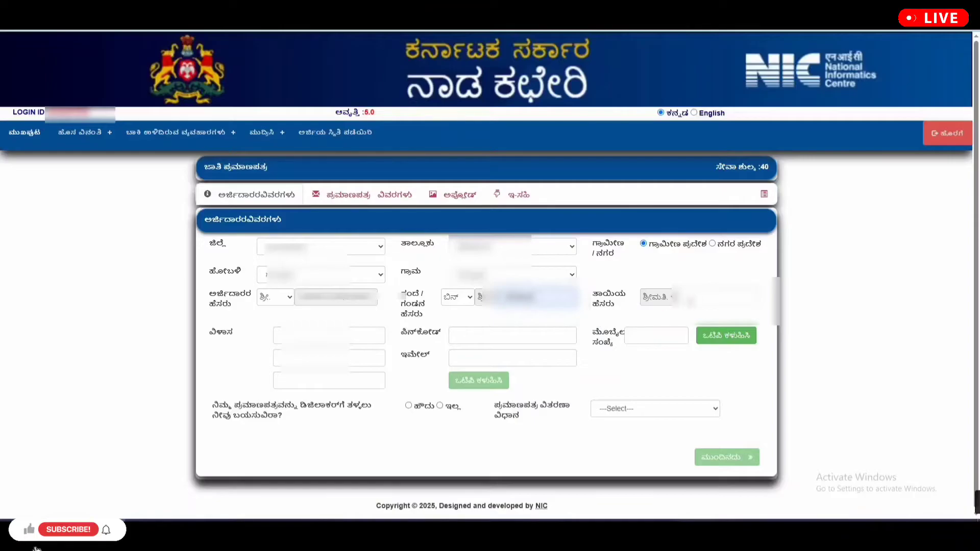
{"action": "left_click", "coordinate": [694, 300]}
{"action": "left_click", "coordinate": [740, 328]}
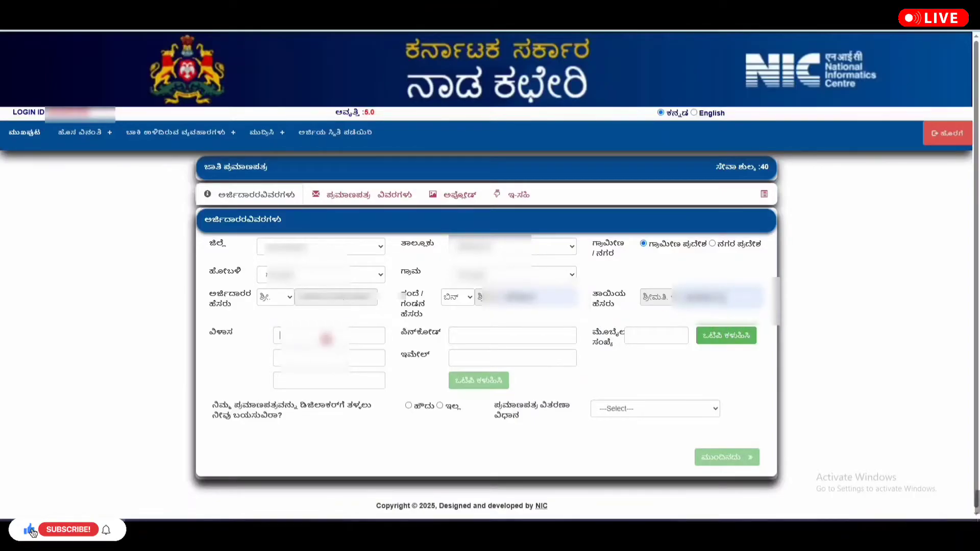
Autofill the three address lines and the pincode 584113.
{"action": "left_click", "coordinate": [326, 338]}
{"action": "left_click", "coordinate": [330, 359]}
{"action": "left_click", "coordinate": [306, 358]}
{"action": "left_click", "coordinate": [358, 383]}
{"action": "left_click", "coordinate": [306, 380]}
{"action": "left_click", "coordinate": [339, 401]}
{"action": "left_click", "coordinate": [496, 336]}
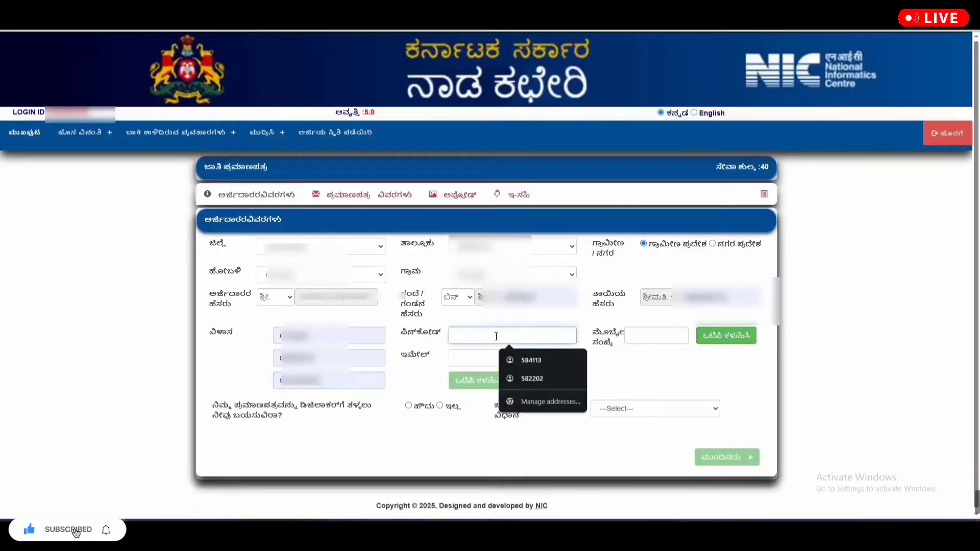
{"action": "left_click", "coordinate": [546, 359]}
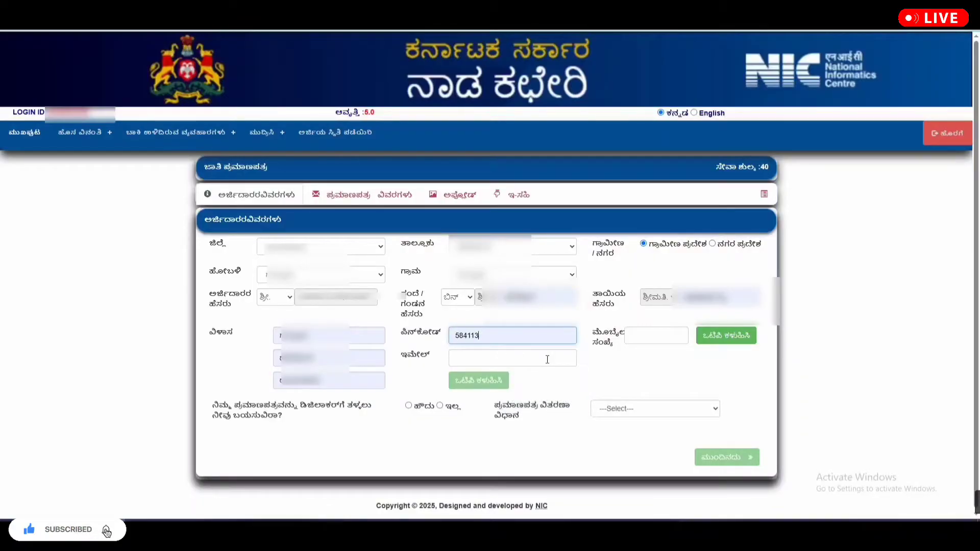
{"action": "left_click", "coordinate": [642, 337]}
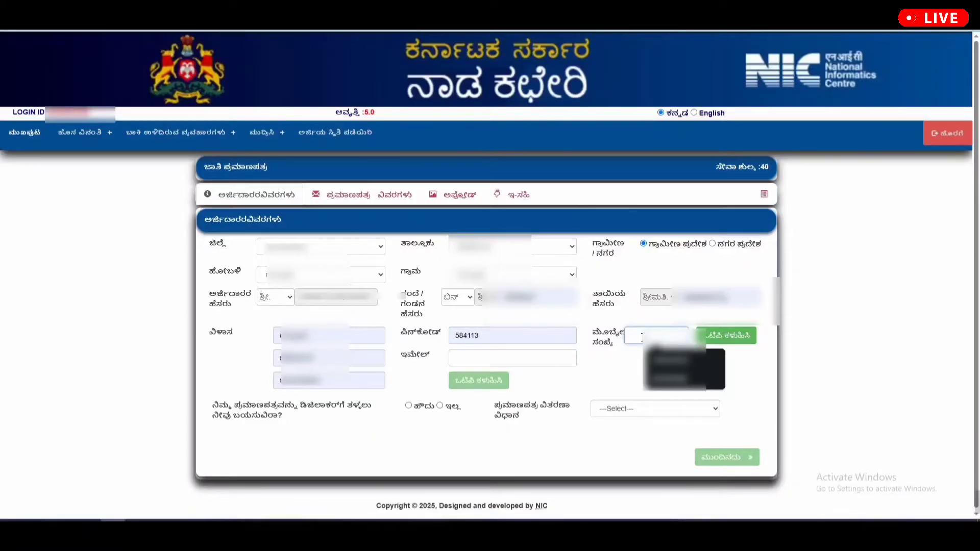
Autofill the mobile number, request its OTP, and verify it with the received code.
{"action": "left_click", "coordinate": [671, 360]}
{"action": "left_click", "coordinate": [728, 338]}
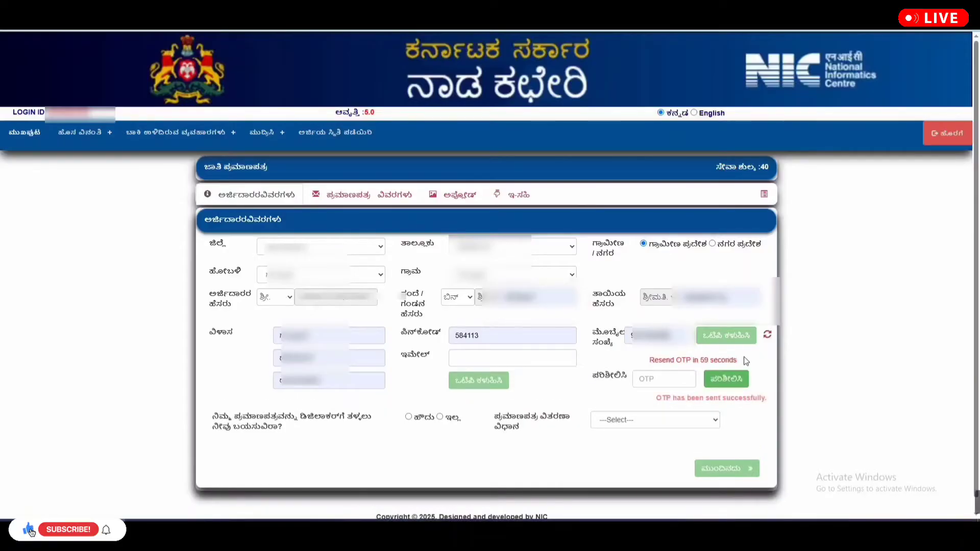
{"action": "left_click", "coordinate": [670, 378]}
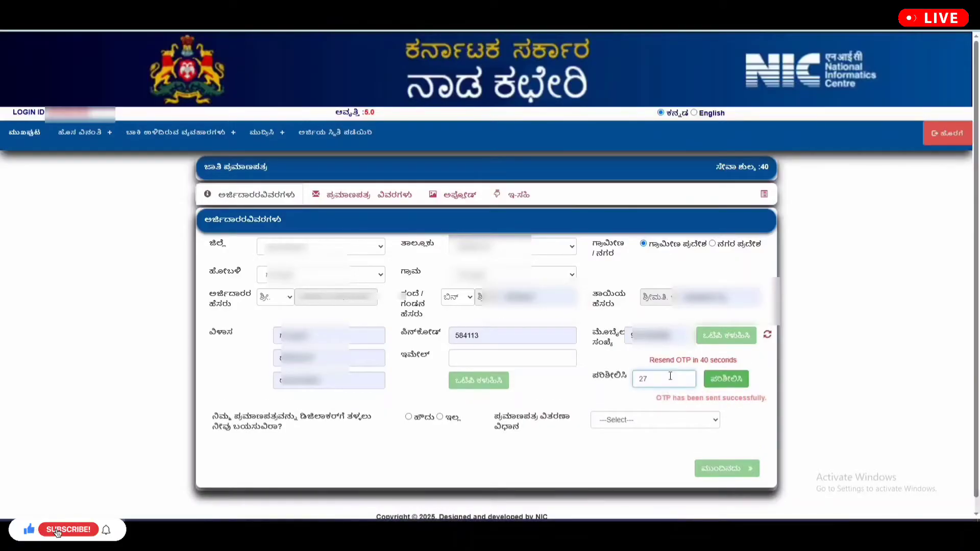
{"action": "left_click", "coordinate": [726, 379]}
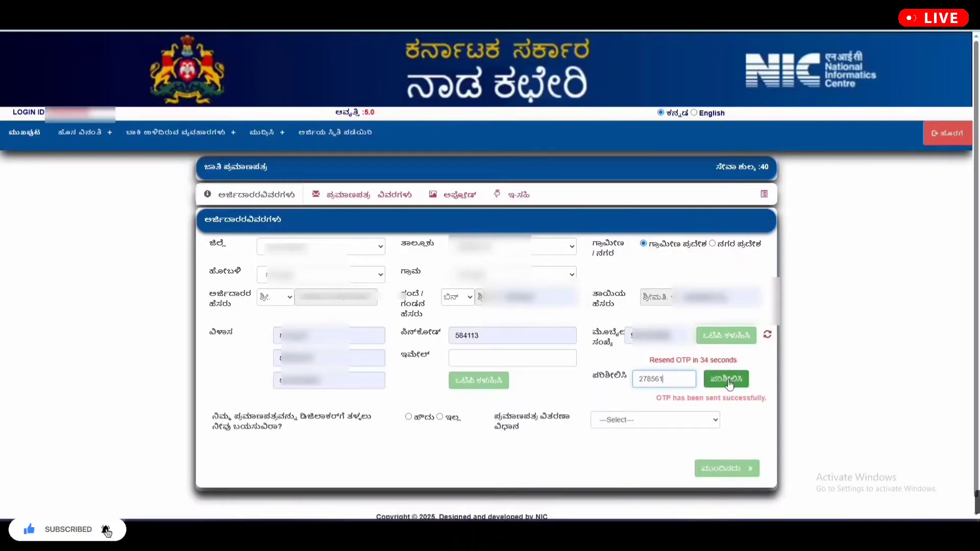
Enter the applicant's e-mail address, request its OTP, and verify it with the received code.
{"action": "left_click", "coordinate": [501, 359]}
{"action": "left_click", "coordinate": [162, 530]}
{"action": "left_click", "coordinate": [691, 172]}
{"action": "left_click", "coordinate": [487, 358]}
{"action": "type", "text": "s"}
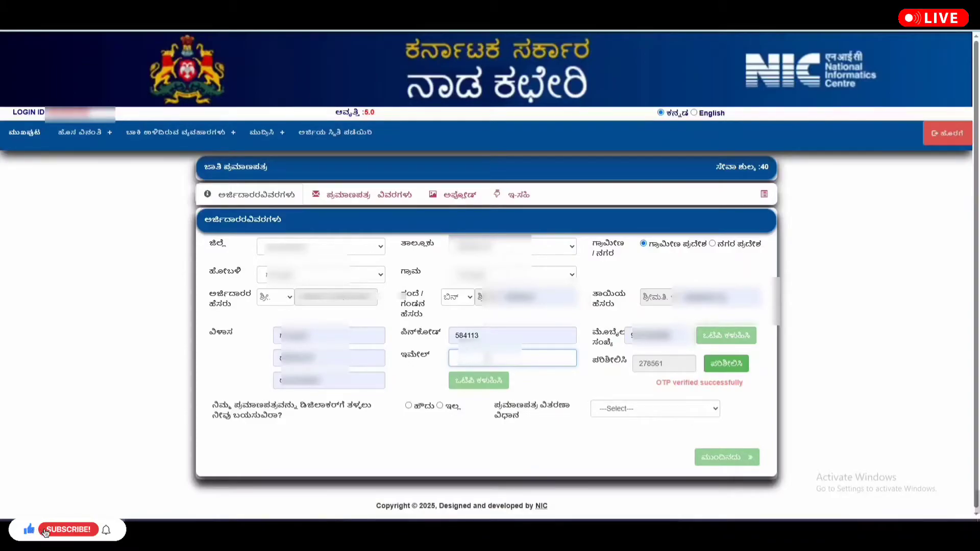
{"action": "type", "text": "..."}
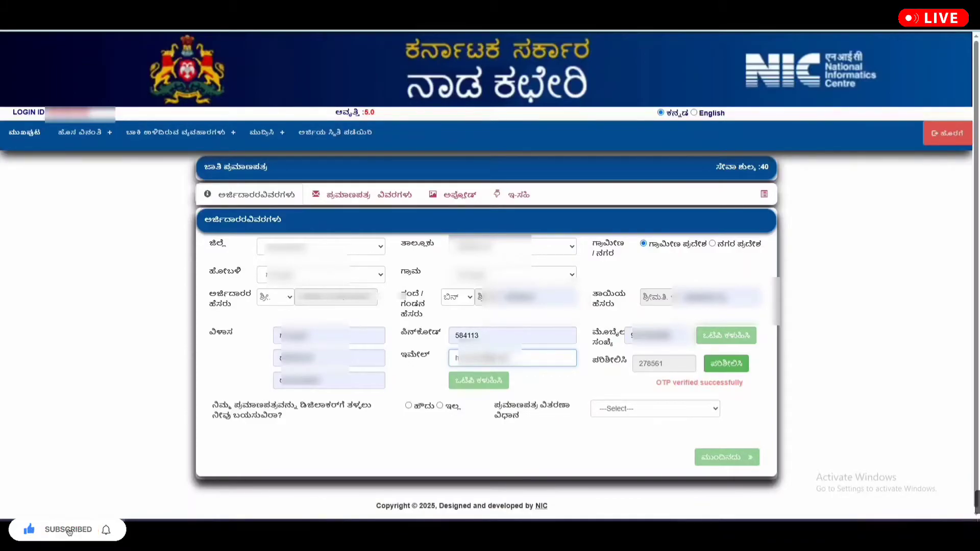
{"action": "type", "text": ".com"}
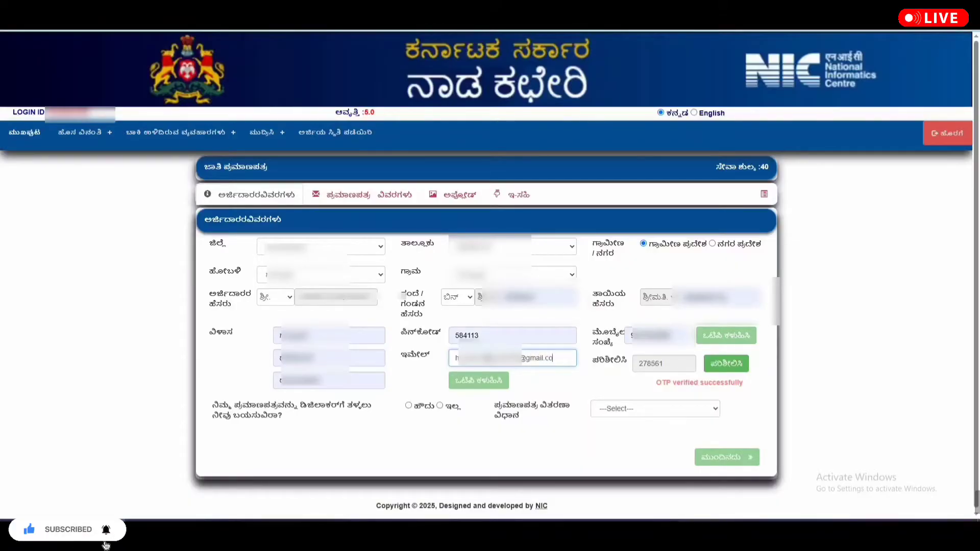
{"action": "left_click", "coordinate": [472, 380]}
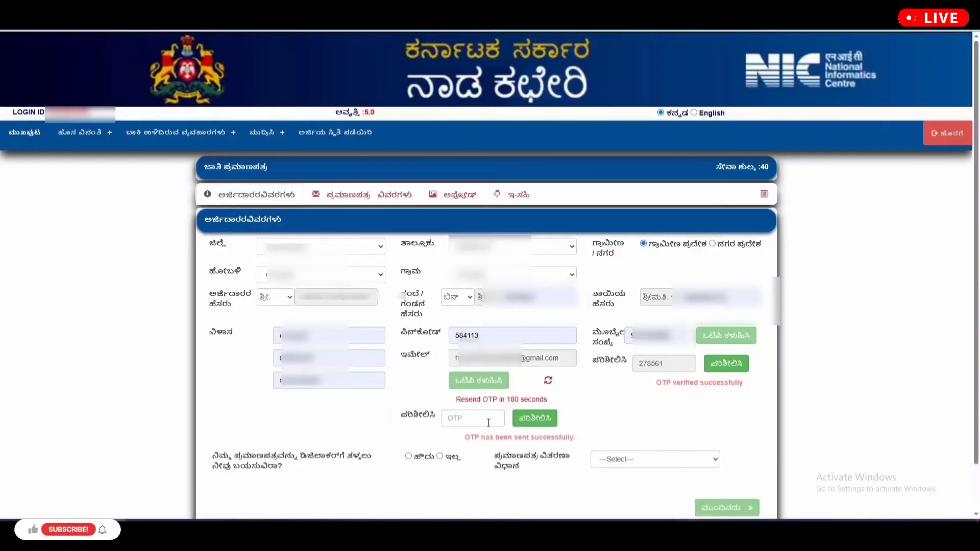
{"action": "left_click", "coordinate": [473, 417]}
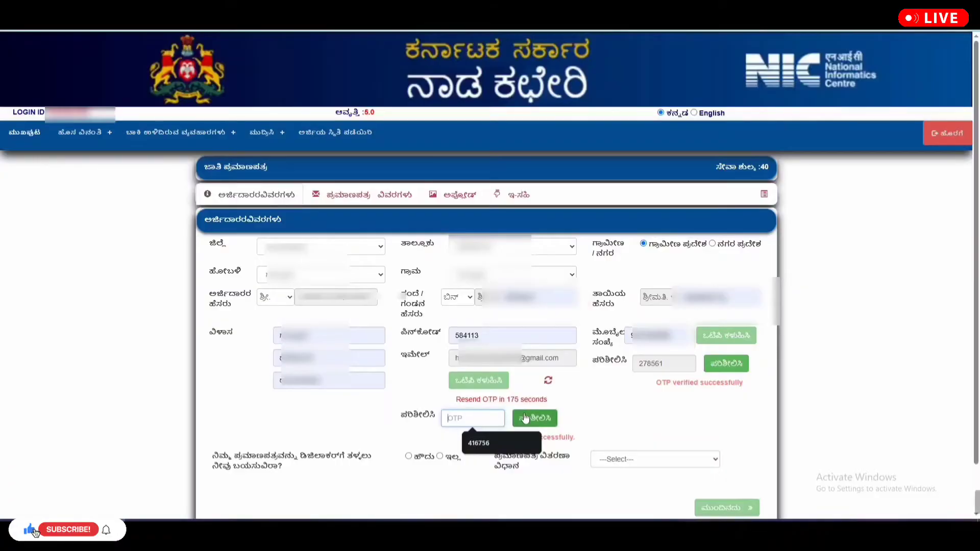
{"action": "left_click", "coordinate": [590, 408]}
{"action": "left_click", "coordinate": [458, 418]}
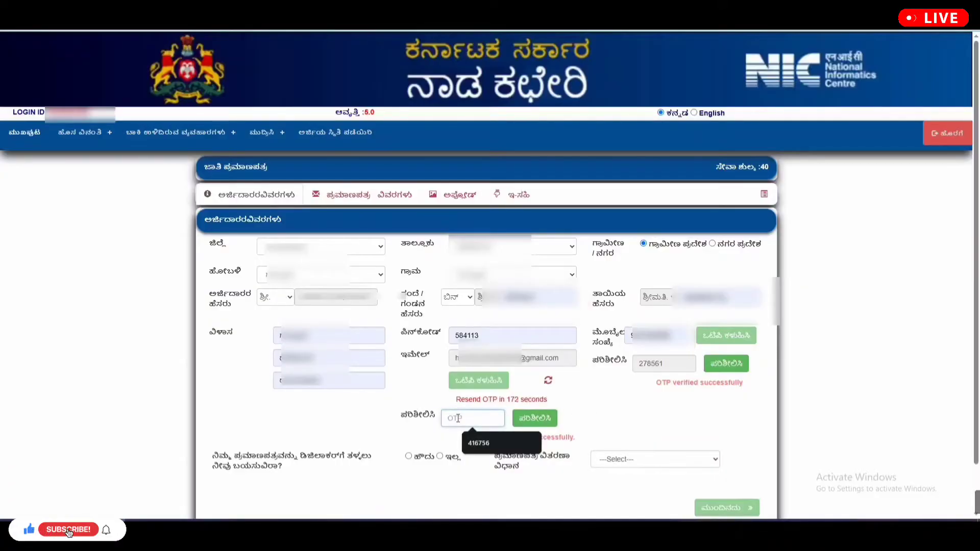
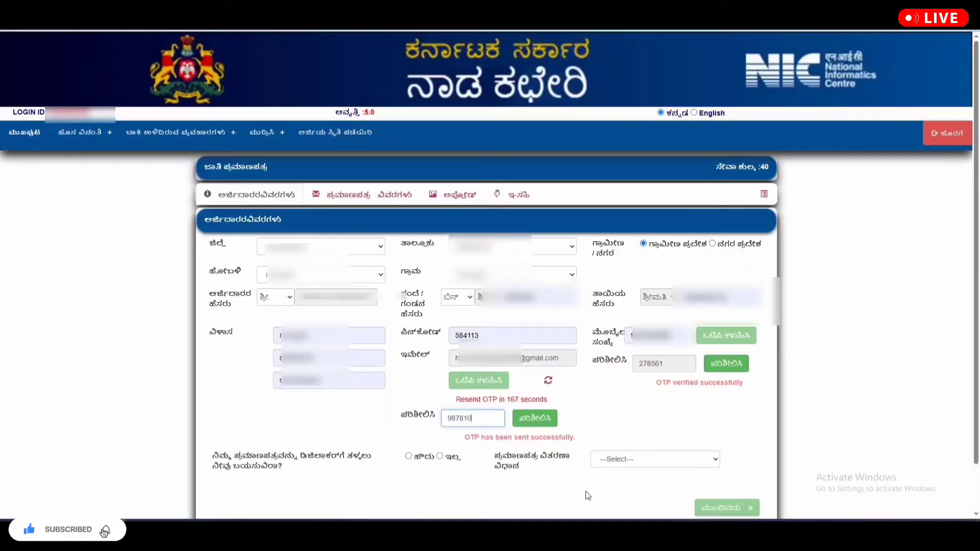
{"action": "left_click", "coordinate": [534, 418]}
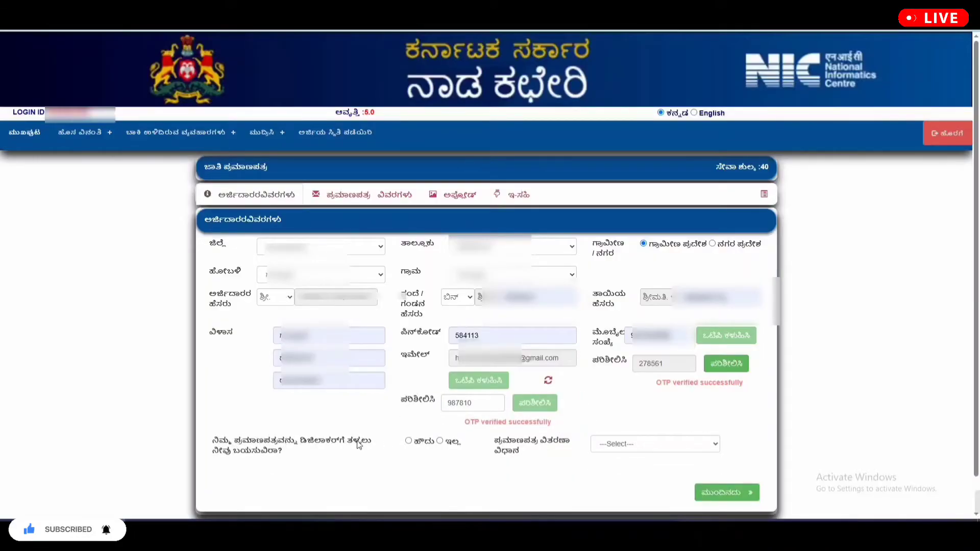
Set certificate delivery to InPerson and continue to the certificate details step.
{"action": "left_click", "coordinate": [664, 448]}
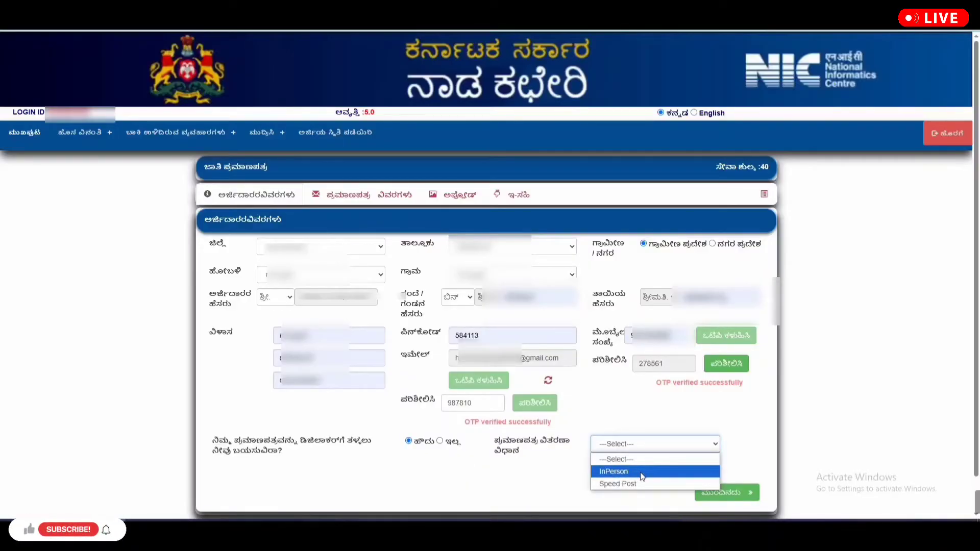
{"action": "left_click", "coordinate": [642, 471]}
{"action": "left_click", "coordinate": [725, 509]}
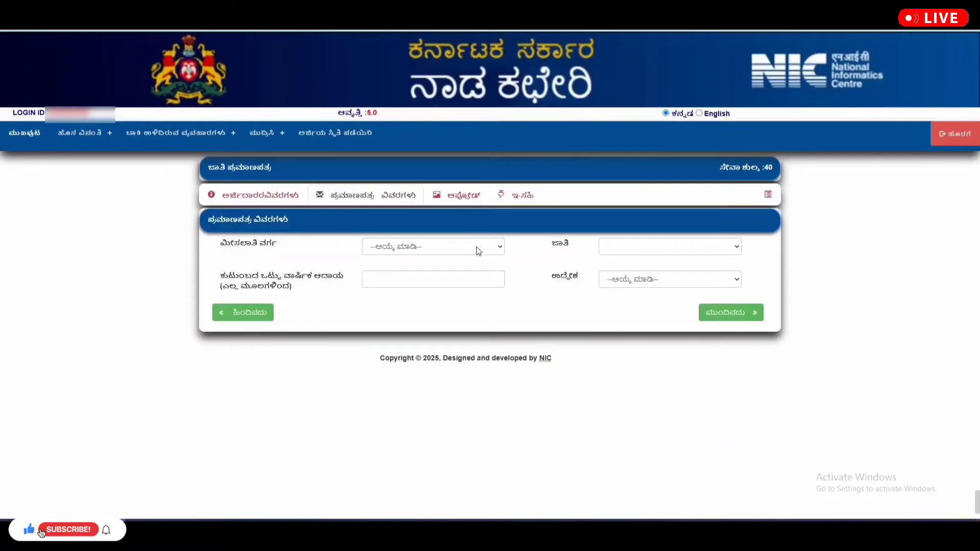
Choose category ಪ್ರವರ್ಗ II (ಬಿ), caste ಮುಸ್ಲಿಂ, income 35000 and purpose ಇತರೆ, then continue.
{"action": "left_click", "coordinate": [477, 247]}
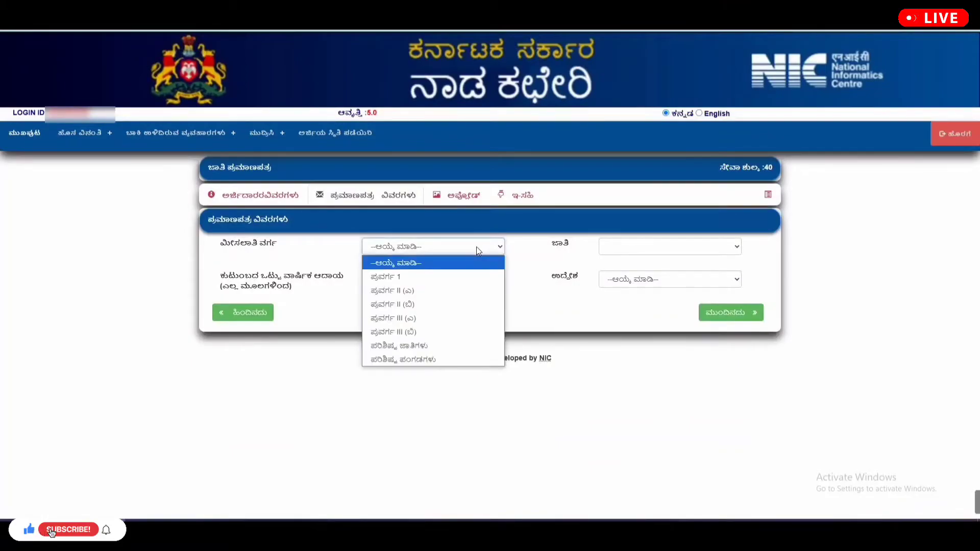
{"action": "left_click", "coordinate": [468, 308]}
{"action": "left_click", "coordinate": [659, 246]}
{"action": "left_click", "coordinate": [657, 277]}
{"action": "left_click", "coordinate": [447, 279]}
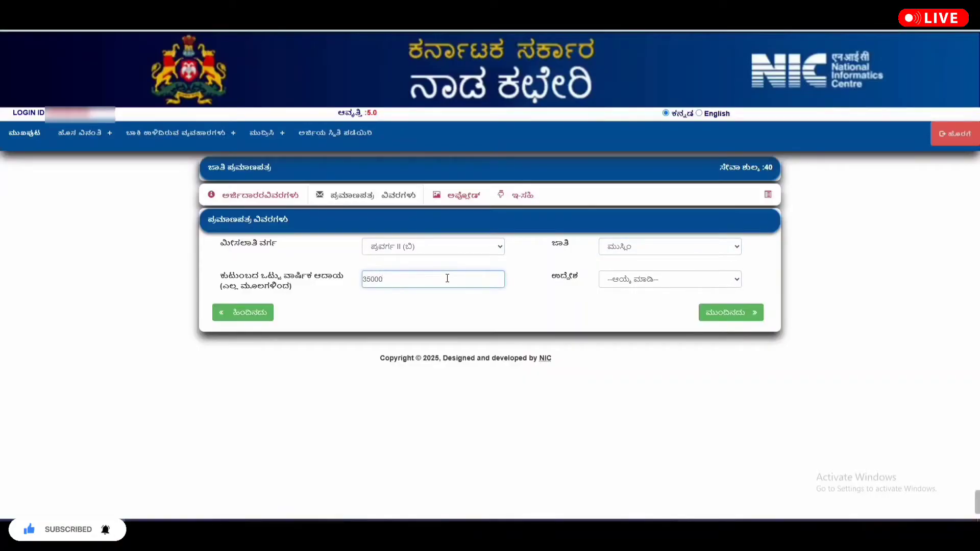
{"action": "left_click", "coordinate": [673, 278]}
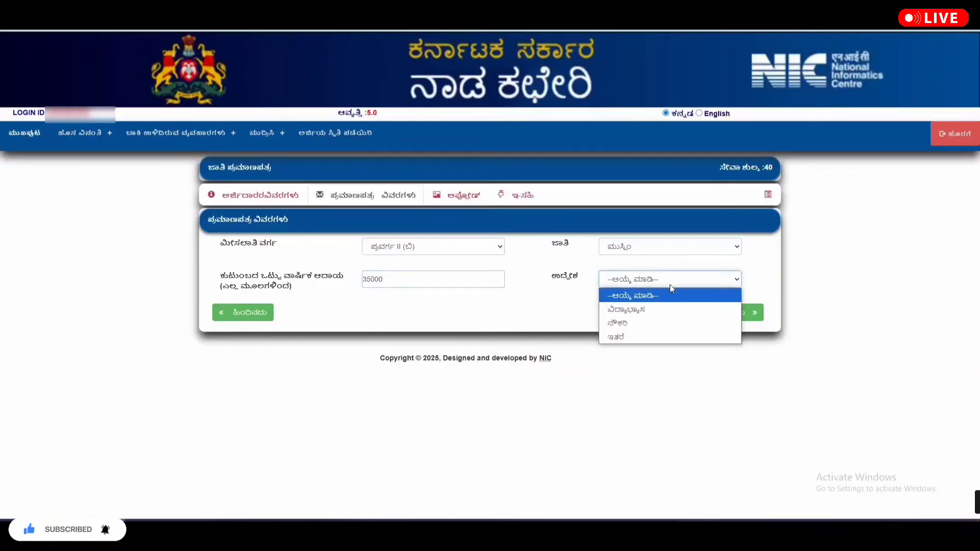
{"action": "left_click", "coordinate": [666, 334]}
{"action": "left_click", "coordinate": [723, 313]}
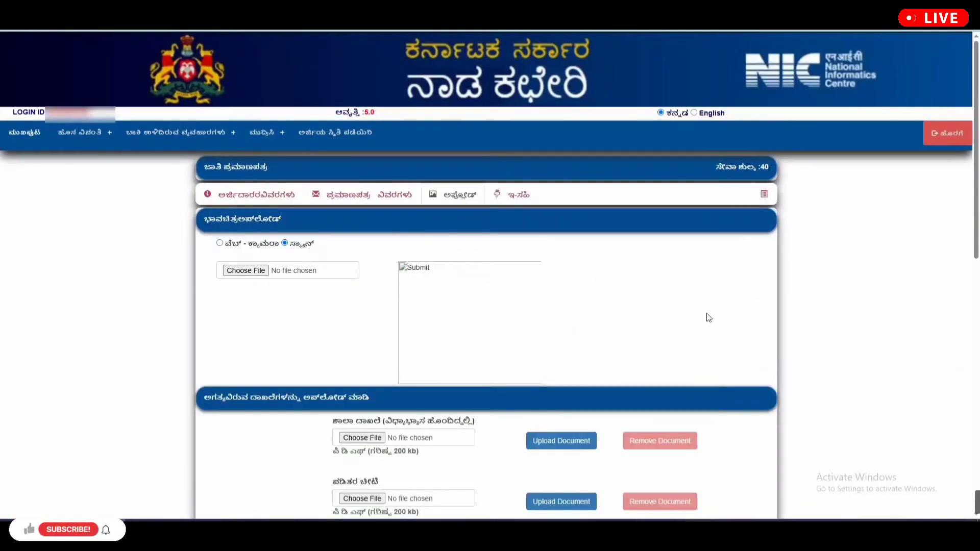
Attach photo.jpg as the applicant photo.
{"action": "left_click", "coordinate": [245, 271]}
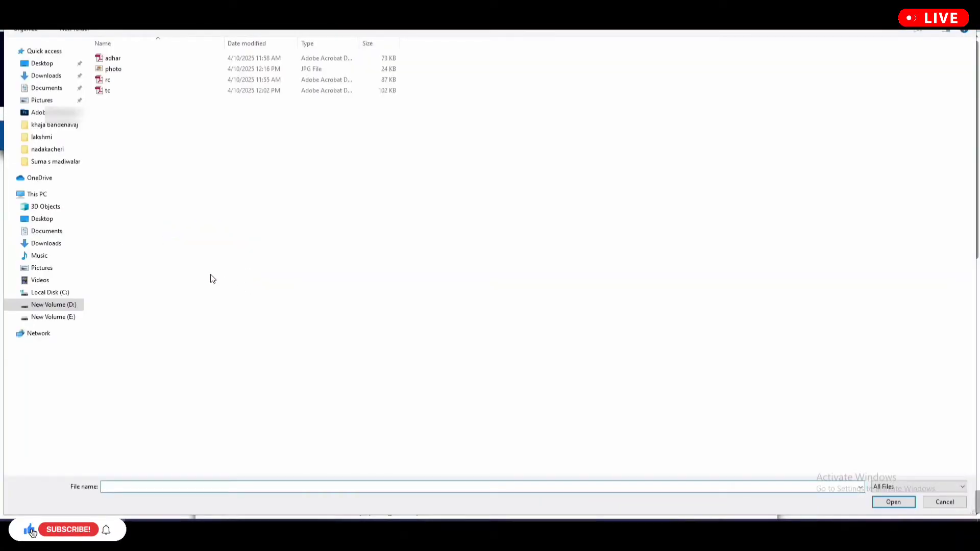
{"action": "left_click", "coordinate": [113, 69]}
{"action": "left_click", "coordinate": [894, 503]}
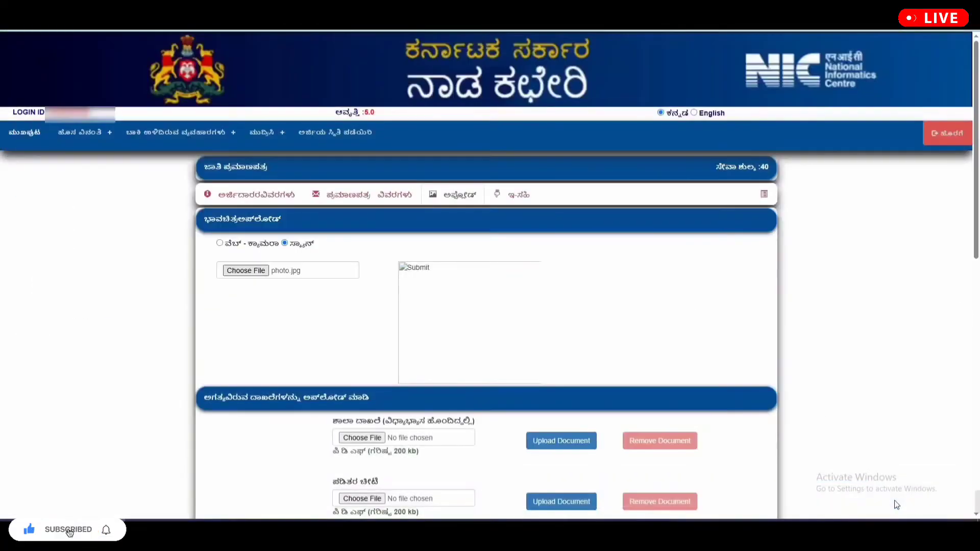
Upload tc.pdf as the first supporting document.
{"action": "scroll", "coordinate": [891, 465], "scroll_direction": "down", "scroll_amount": 7}
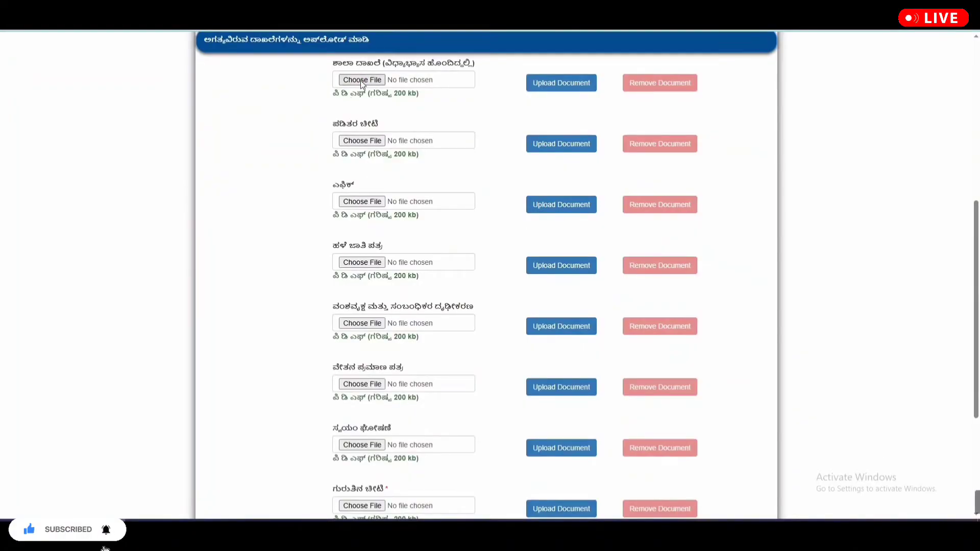
{"action": "left_click", "coordinate": [360, 80]}
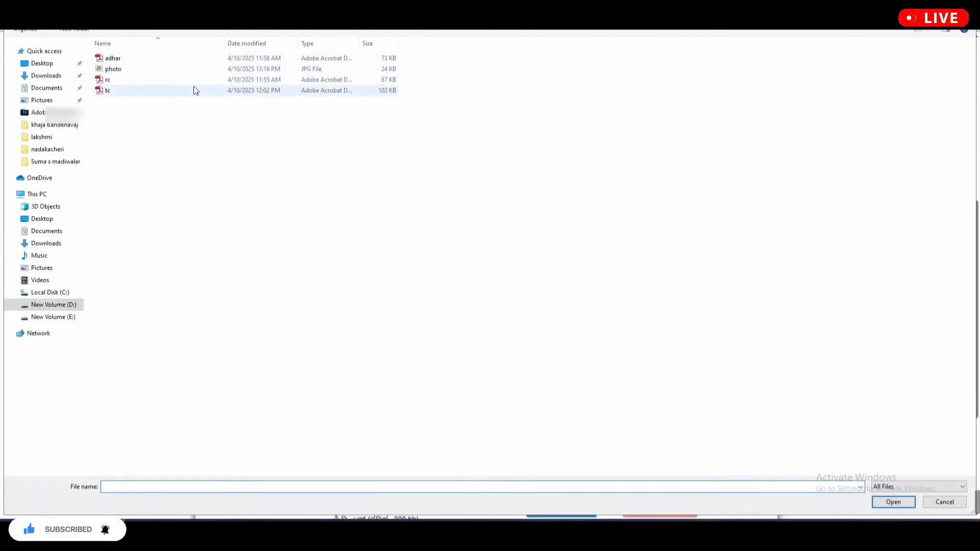
{"action": "left_click", "coordinate": [194, 90]}
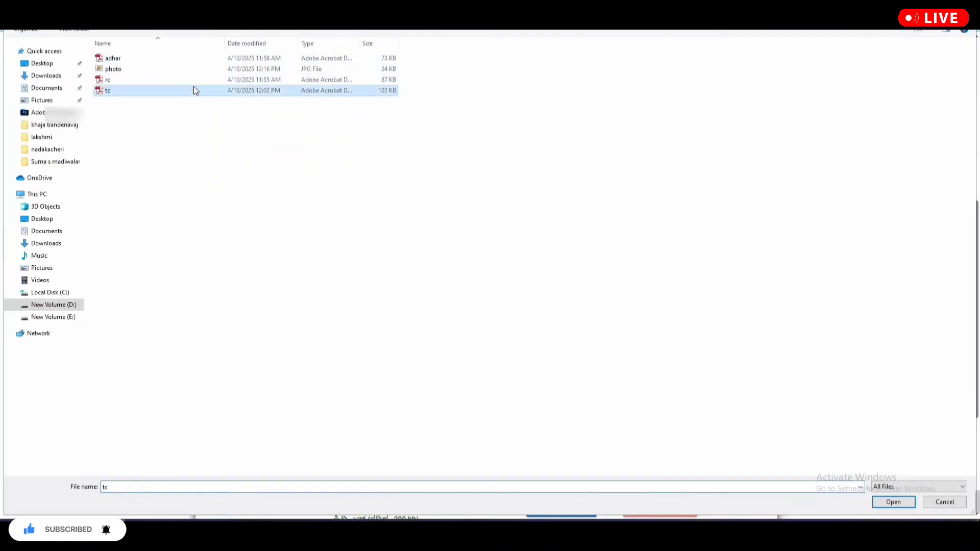
{"action": "left_click", "coordinate": [893, 502]}
{"action": "left_click", "coordinate": [560, 83]}
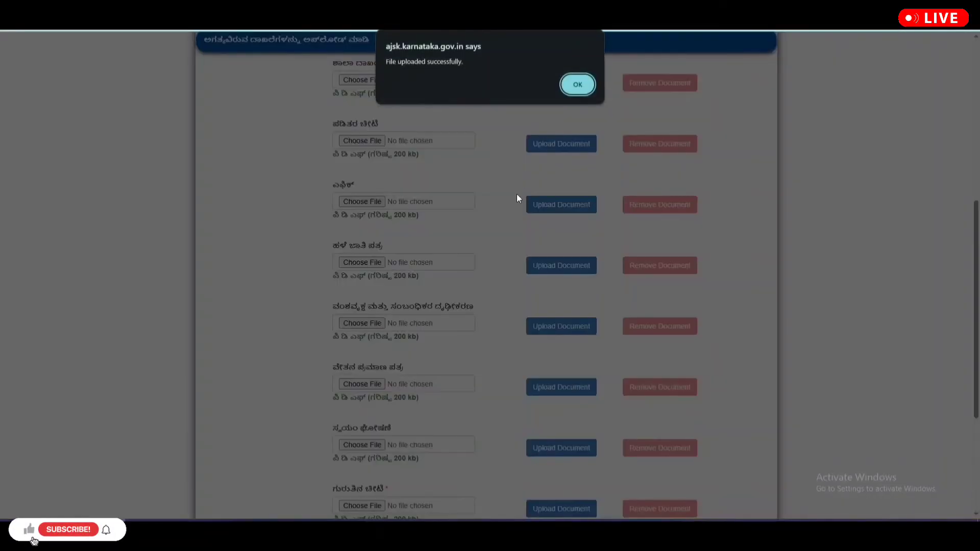
{"action": "left_click", "coordinate": [564, 86]}
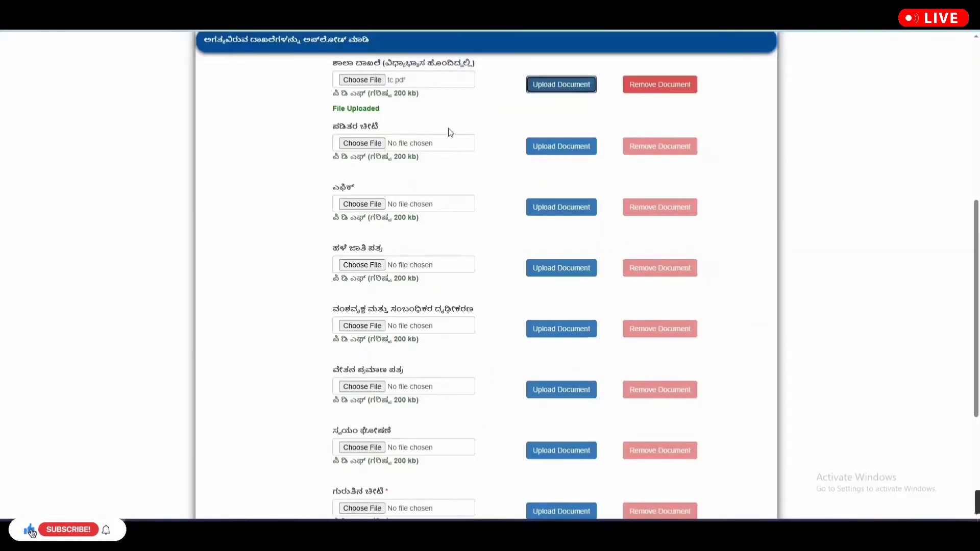
Upload rc.pdf as the second document and adhar.pdf as the address proof.
{"action": "left_click", "coordinate": [365, 144]}
{"action": "left_click", "coordinate": [158, 80]}
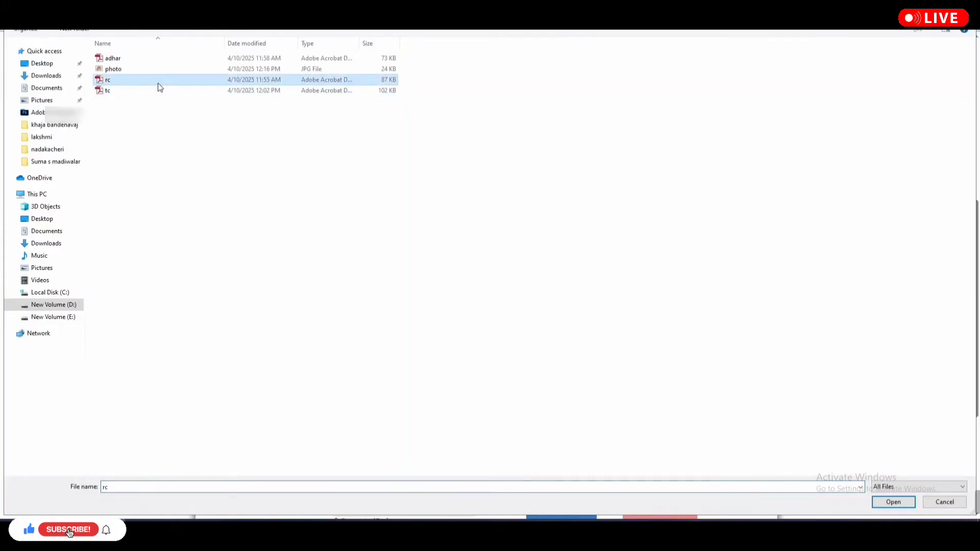
{"action": "left_click", "coordinate": [893, 502]}
{"action": "left_click", "coordinate": [558, 152]}
{"action": "left_click", "coordinate": [577, 85]}
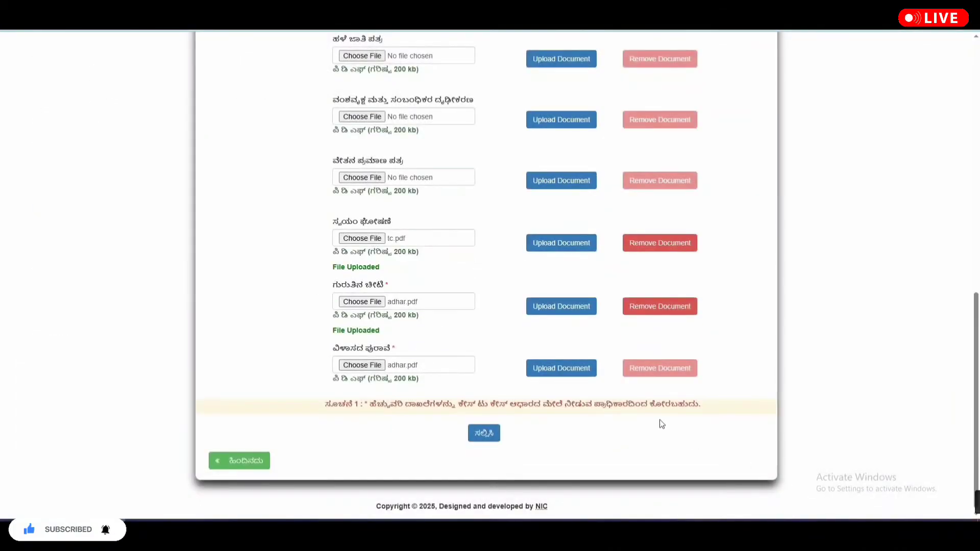
{"action": "left_click", "coordinate": [582, 367]}
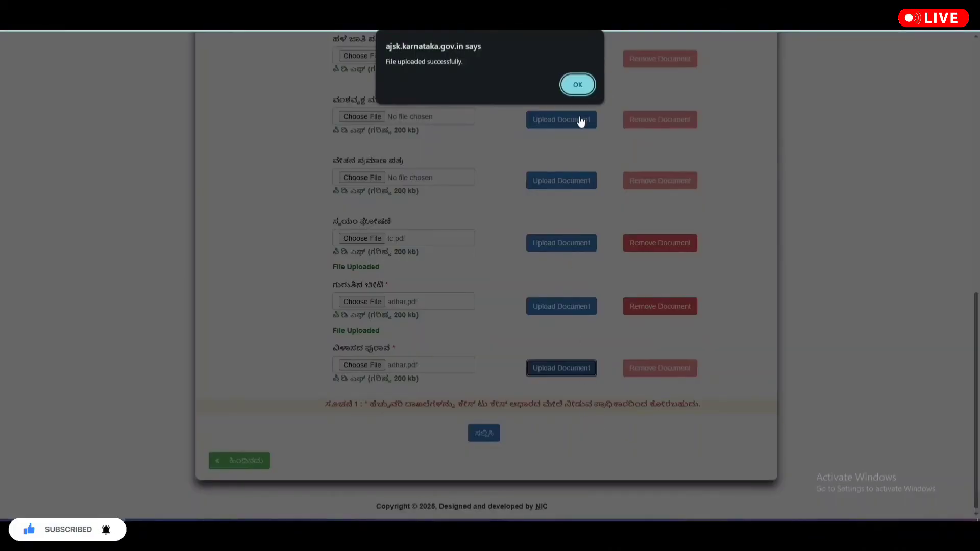
{"action": "left_click", "coordinate": [577, 84]}
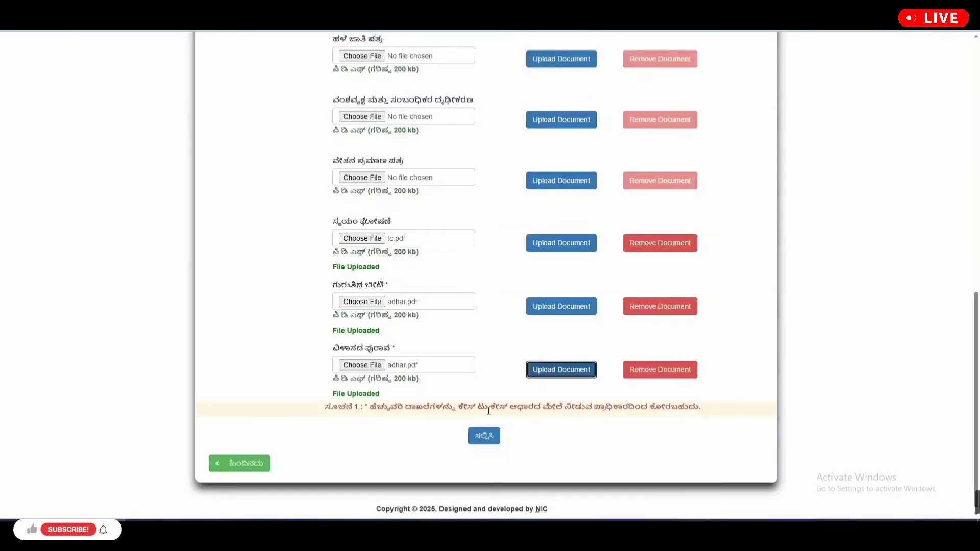
Submit the application, acknowledge the assigned GSC number, and scroll through the certificate preview.
{"action": "left_click", "coordinate": [484, 437]}
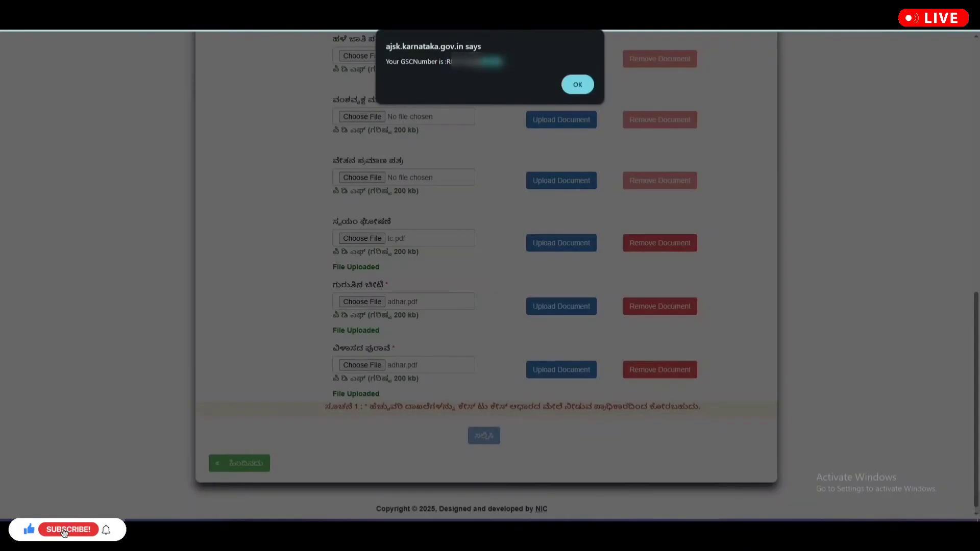
{"action": "left_click", "coordinate": [577, 85]}
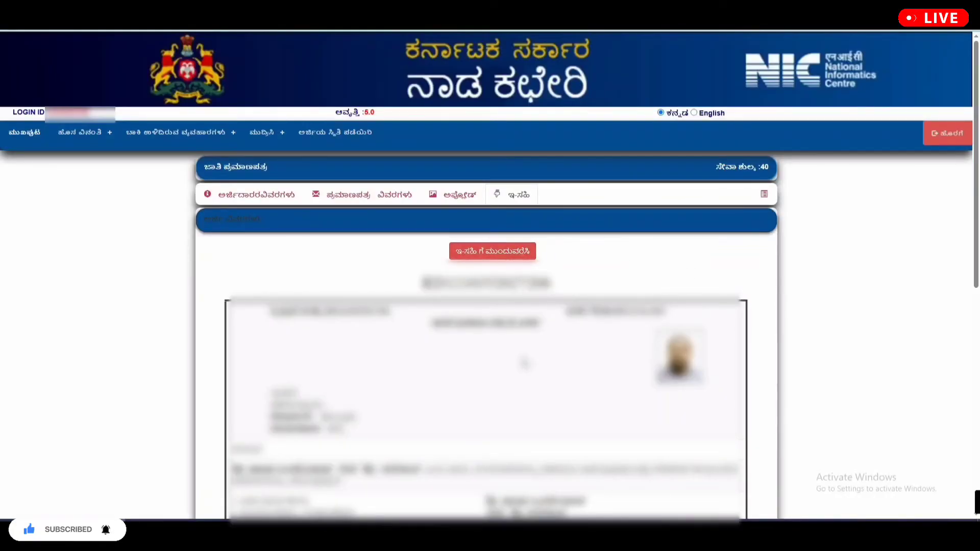
{"action": "scroll", "coordinate": [525, 361], "scroll_direction": "down", "scroll_amount": 6}
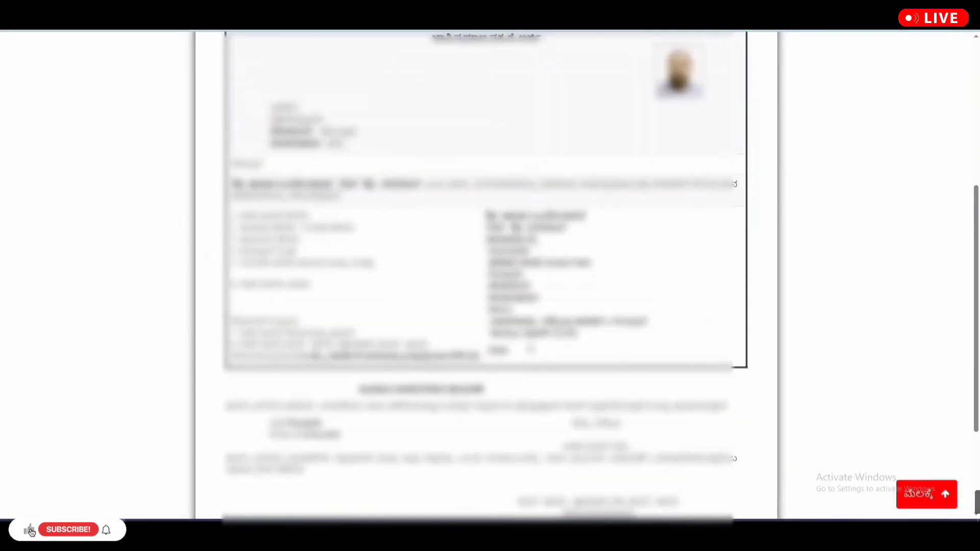
{"action": "scroll", "coordinate": [485, 255], "scroll_direction": "up", "scroll_amount": 2}
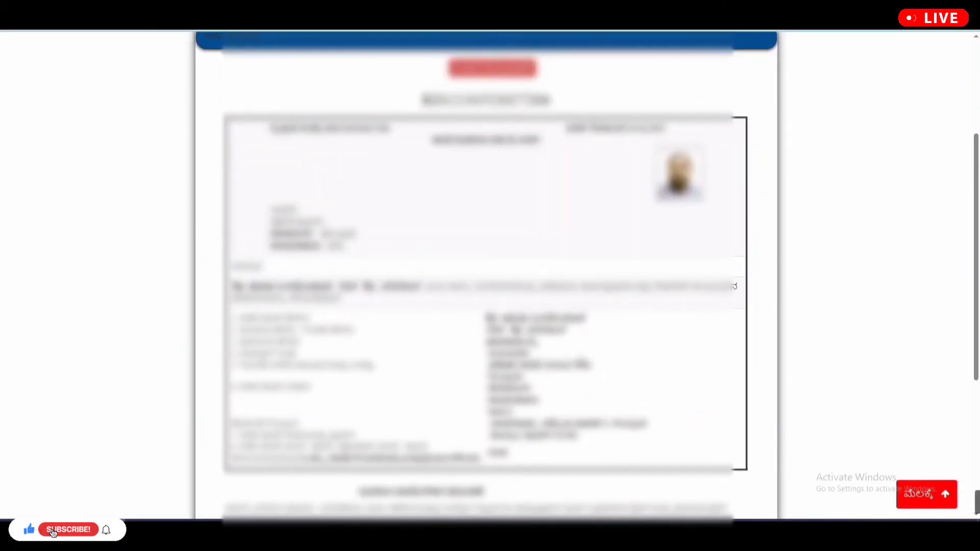
{"action": "scroll", "coordinate": [485, 276], "scroll_direction": "up", "scroll_amount": 1}
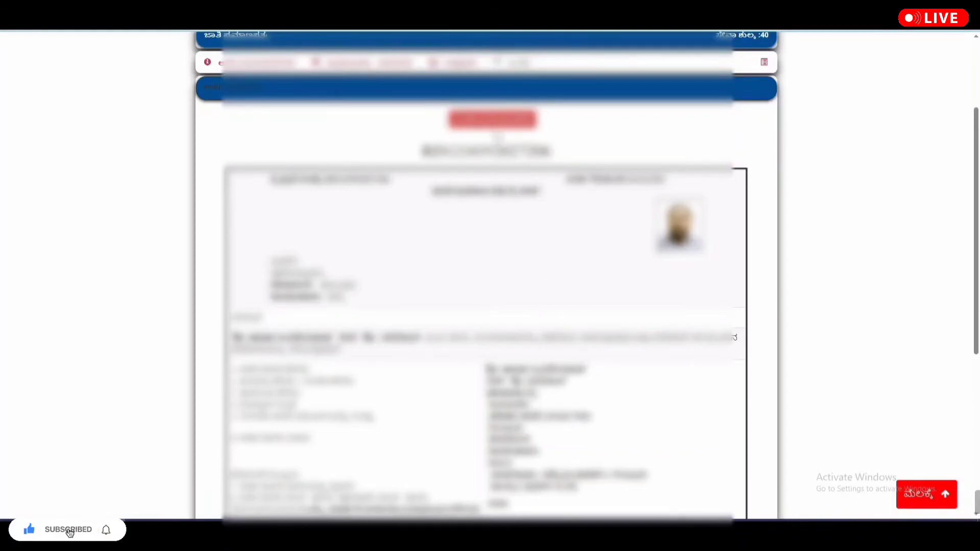
Start e-signing, enter the Aadhaar number, request the OTP, and submit it for signing.
{"action": "left_click", "coordinate": [492, 123]}
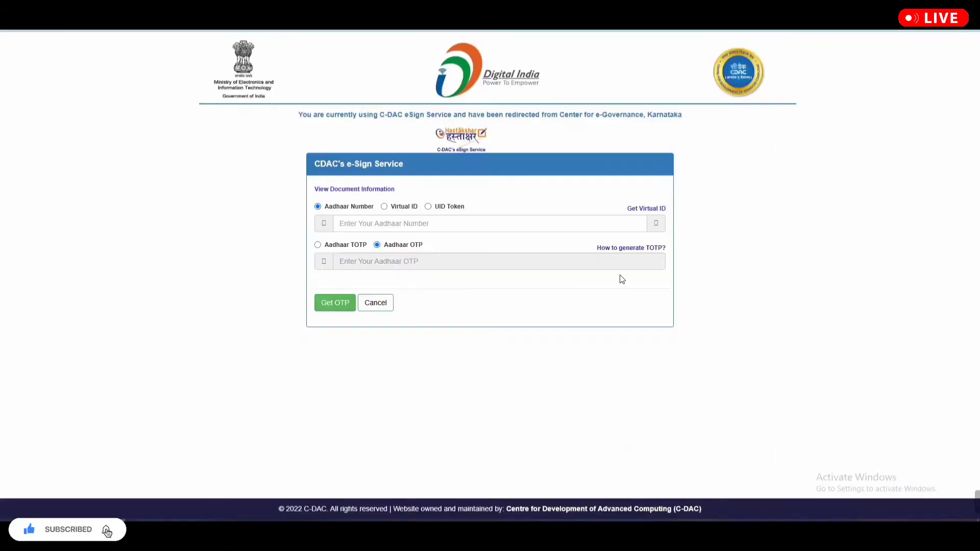
{"action": "left_click", "coordinate": [494, 219]}
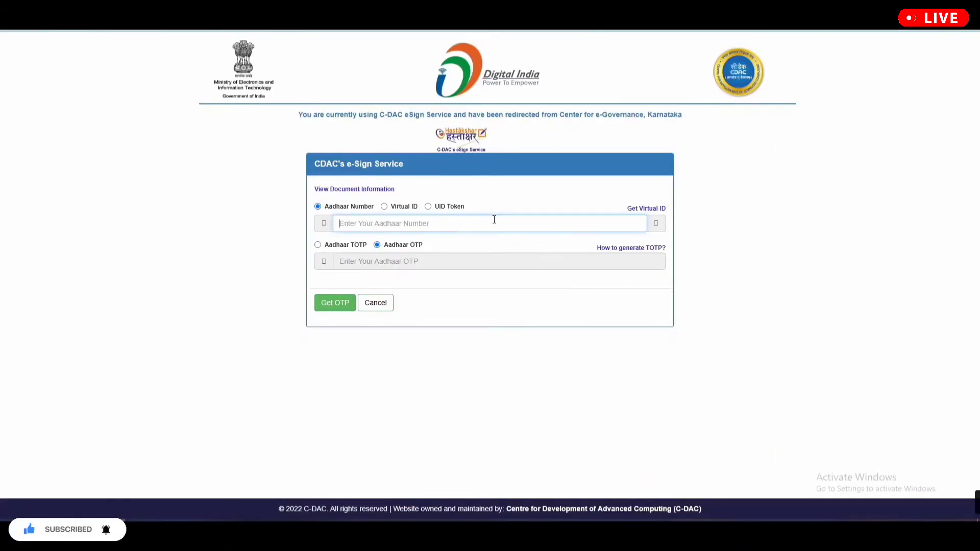
{"action": "type", "text": "1•••••••"}
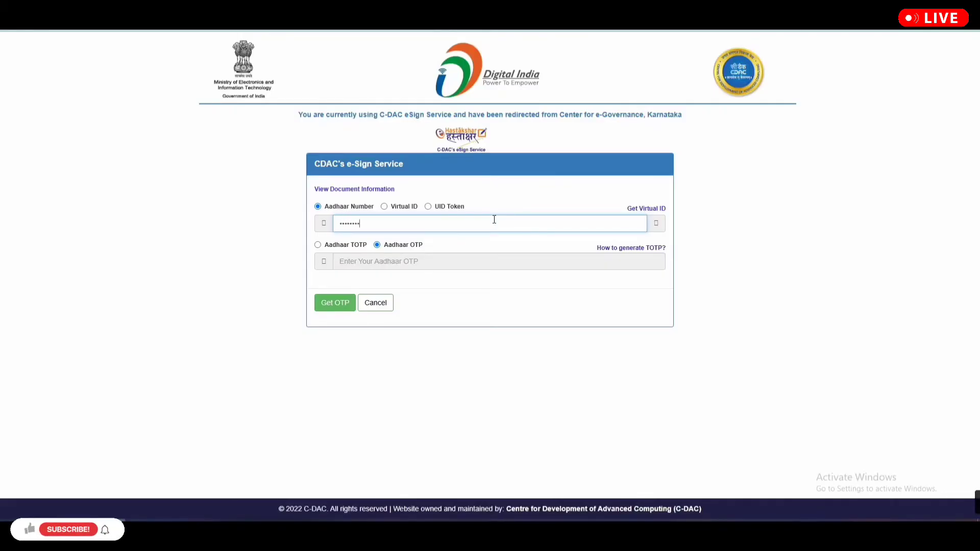
{"action": "type", "text": "••••"}
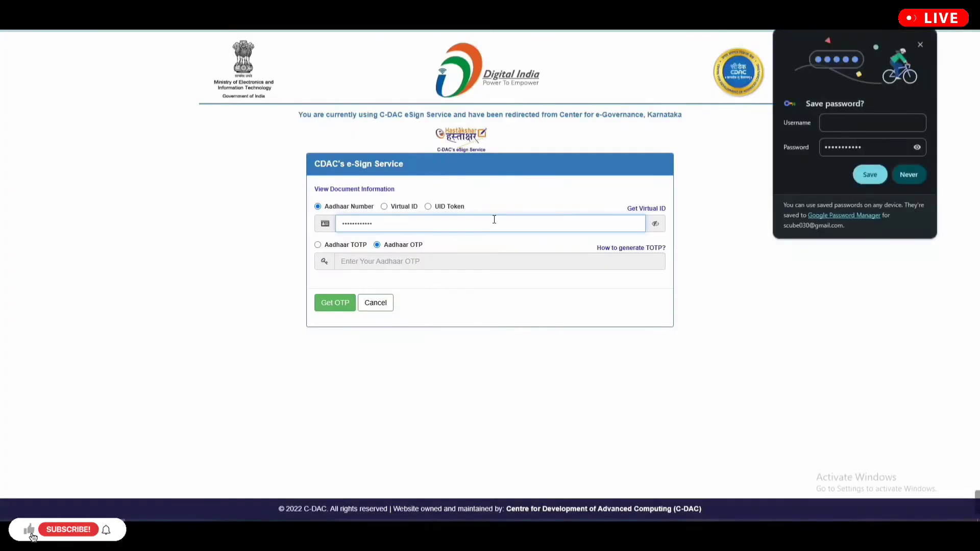
{"action": "left_click", "coordinate": [326, 305]}
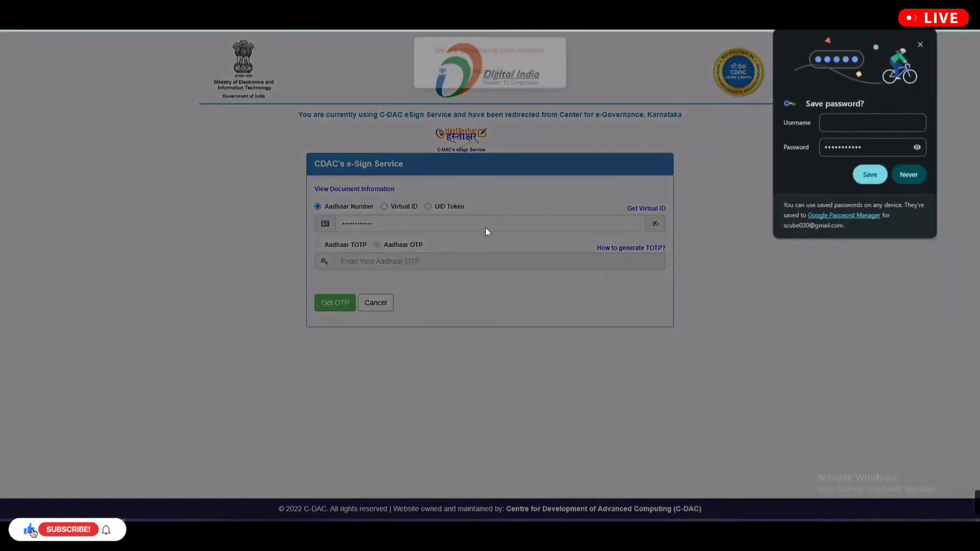
{"action": "left_click", "coordinate": [908, 176]}
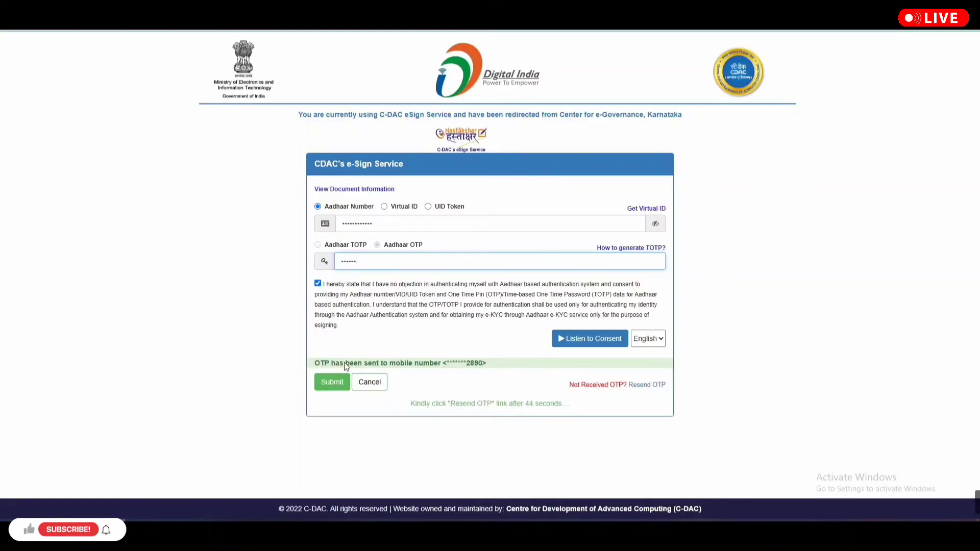
{"action": "left_click", "coordinate": [332, 382]}
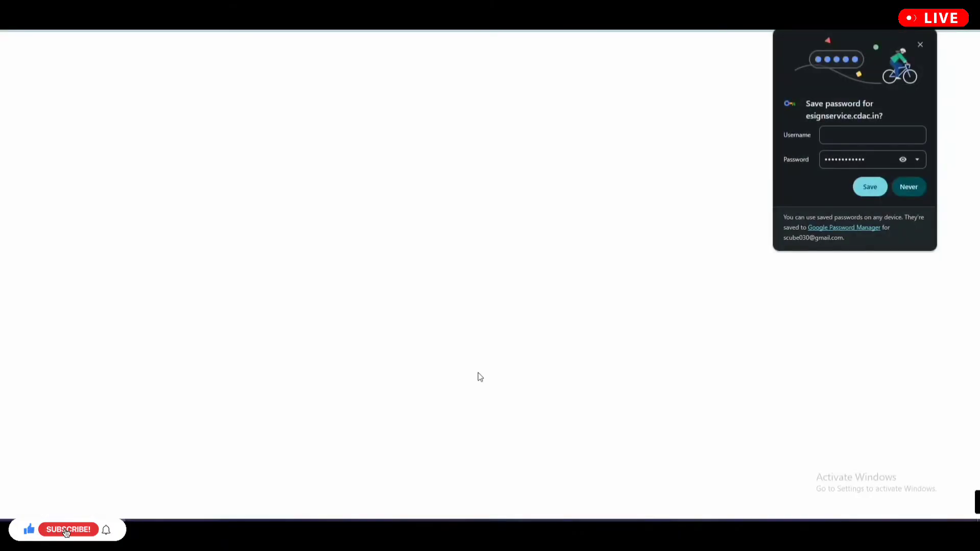
Decline saving the password, open the ₹40 payment page, and accept all terms and conditions.
{"action": "left_click", "coordinate": [909, 187]}
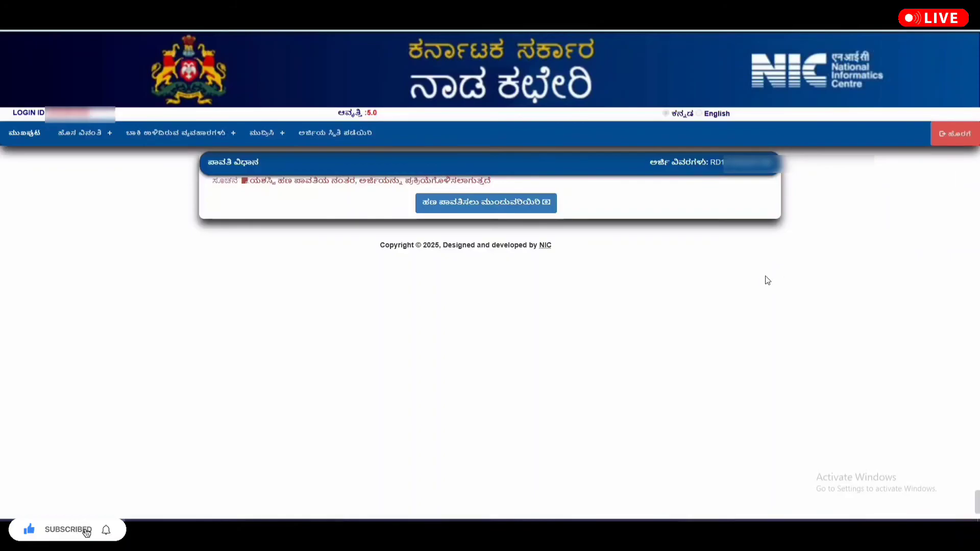
{"action": "left_click", "coordinate": [466, 206]}
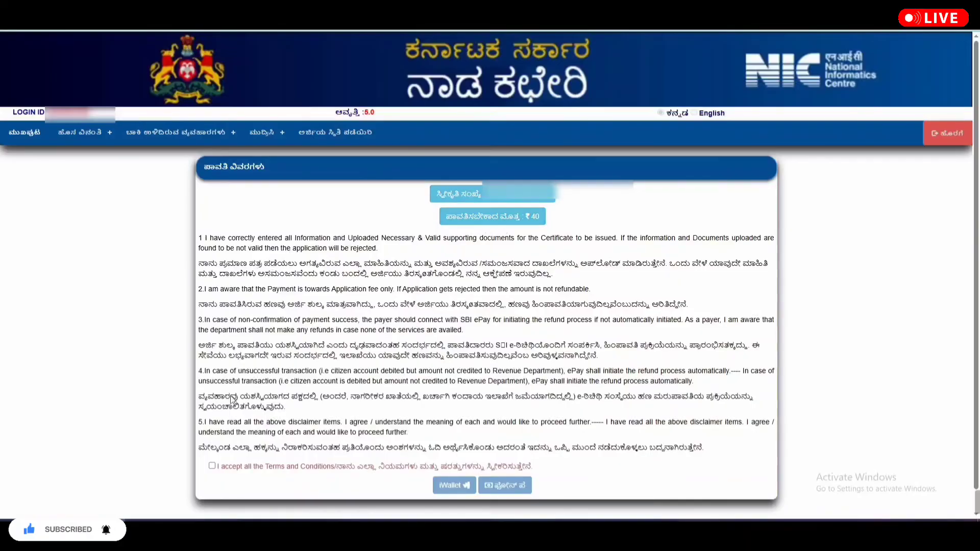
{"action": "left_click", "coordinate": [212, 466]}
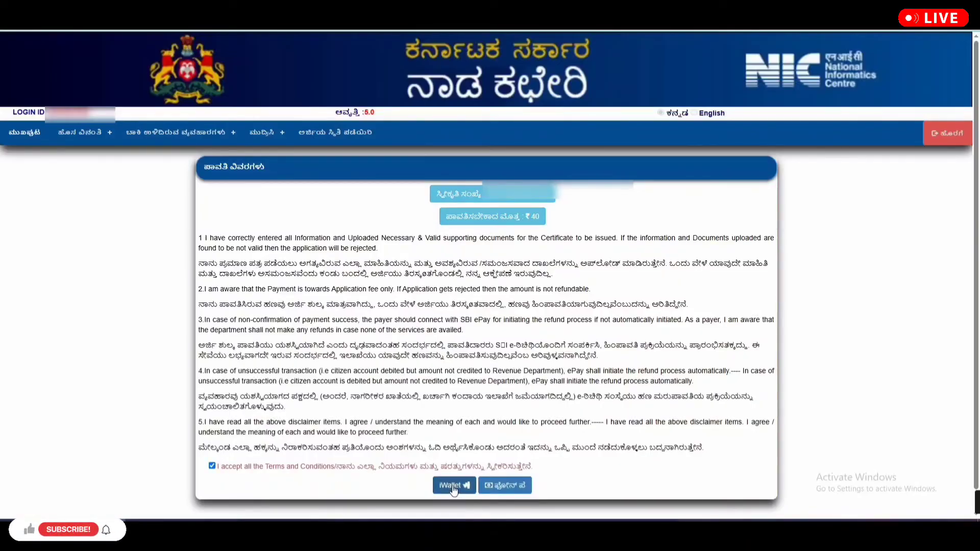
Choose i-Wallet, log in with the wallet username, password and captcha, and pay ₹40.
{"action": "left_click", "coordinate": [453, 486]}
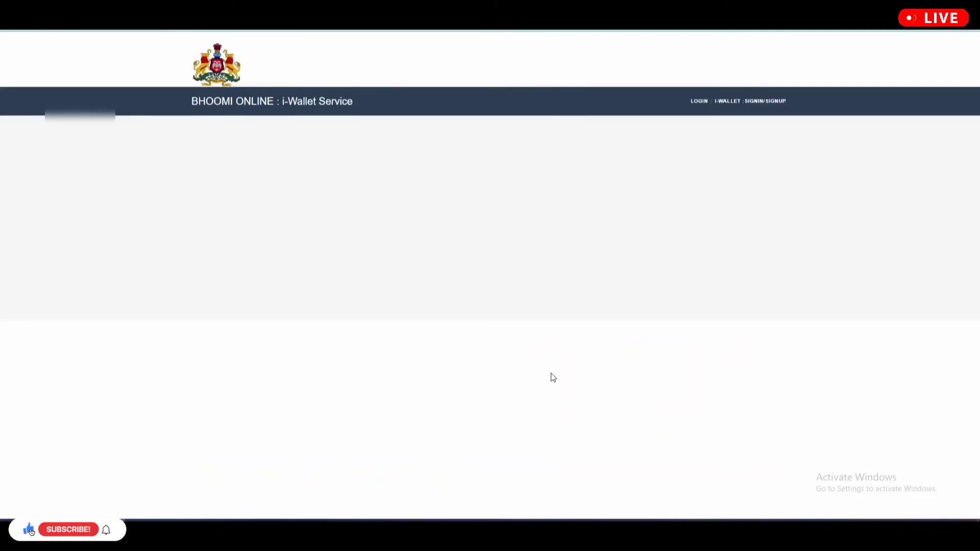
{"action": "left_click", "coordinate": [284, 187]}
{"action": "type", "text": "*******"}
{"action": "key", "text": "Tab"}
{"action": "type", "text": "******"}
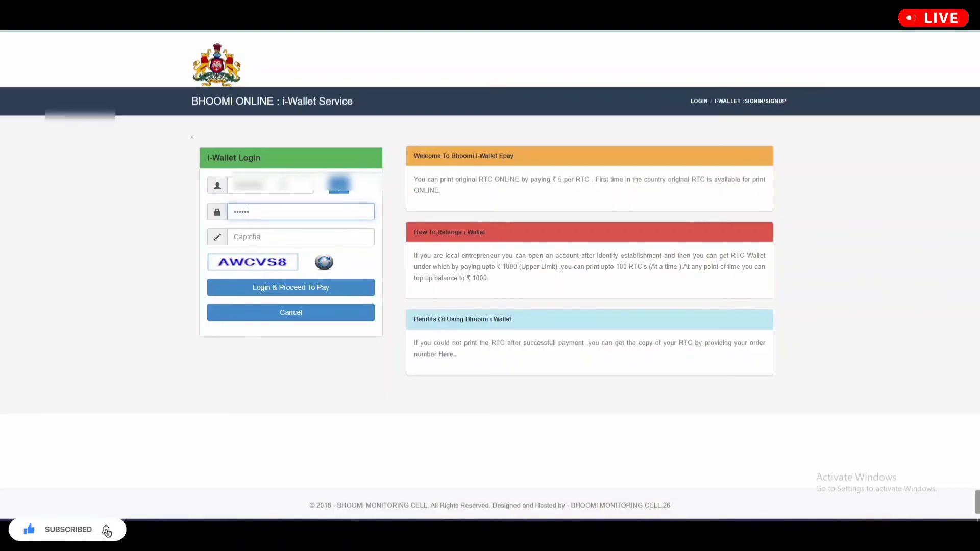
{"action": "type", "text": "*"}
{"action": "key", "text": "Tab"}
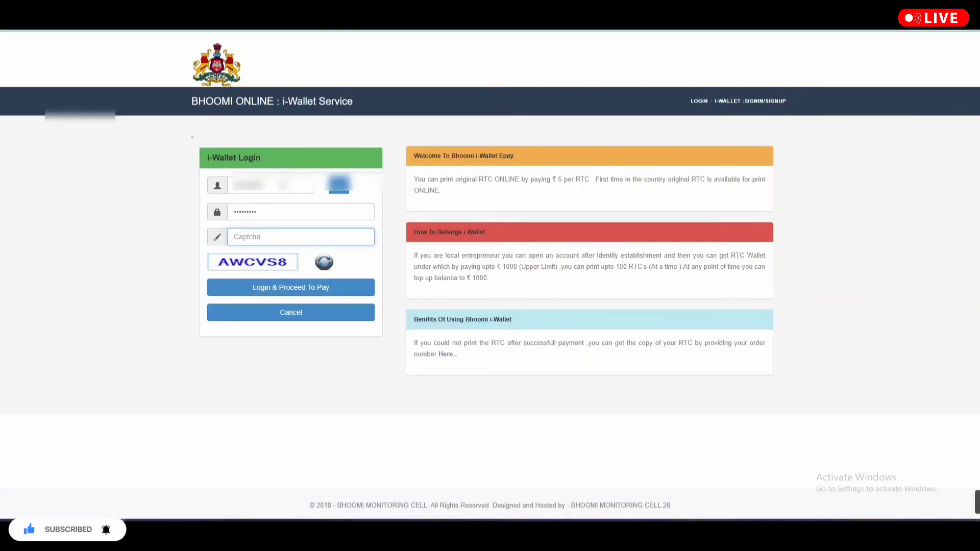
{"action": "type", "text": "AWCV"}
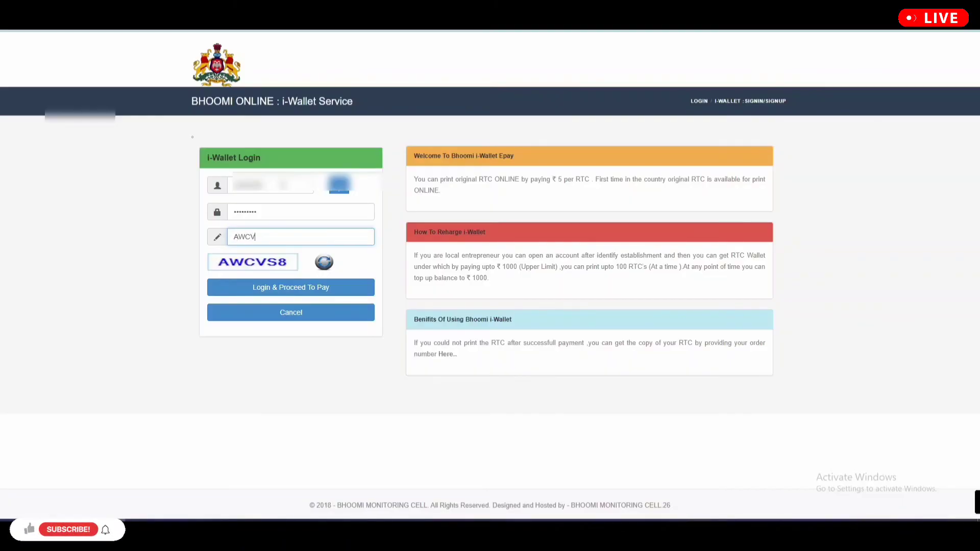
{"action": "type", "text": "S8"}
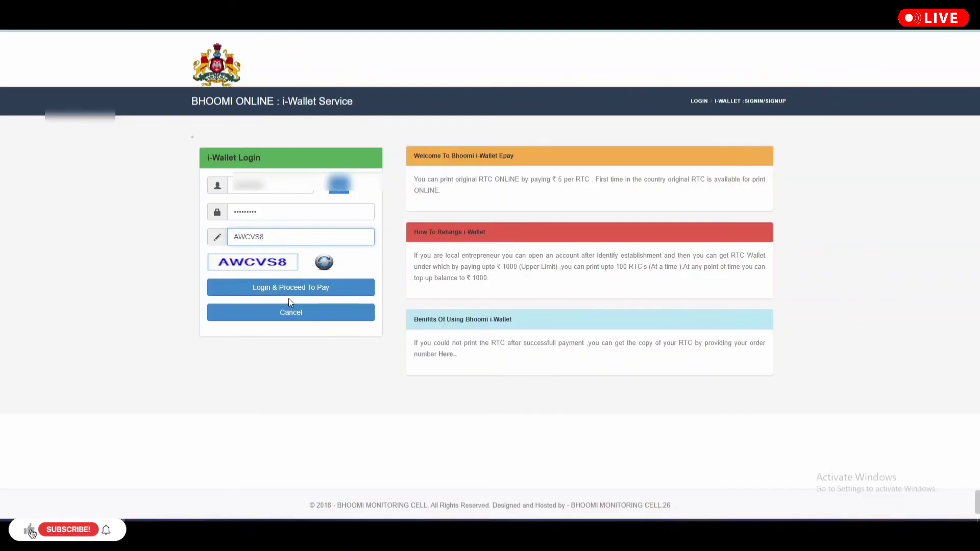
{"action": "left_click", "coordinate": [289, 289]}
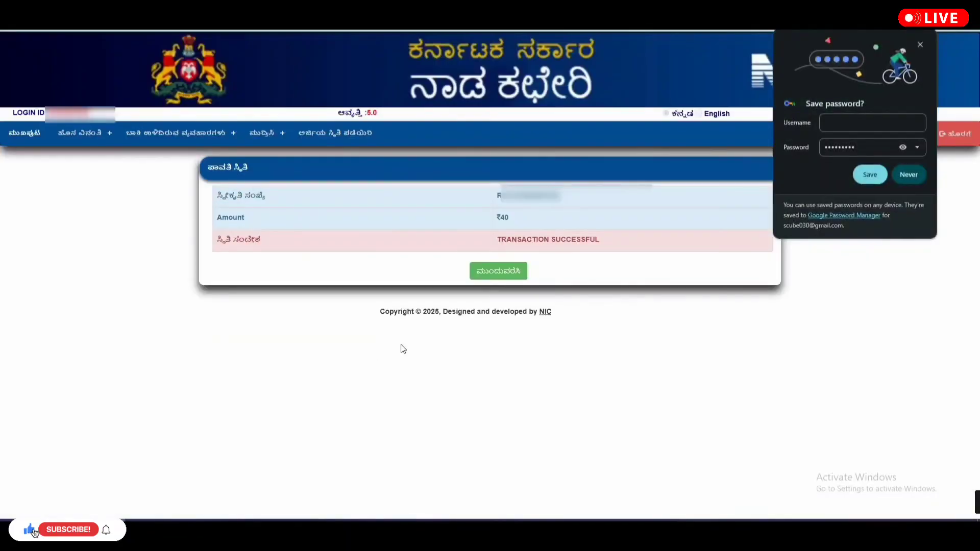
Continue past the payment confirmation and print the fee receipt in portrait layout.
{"action": "left_click", "coordinate": [911, 176]}
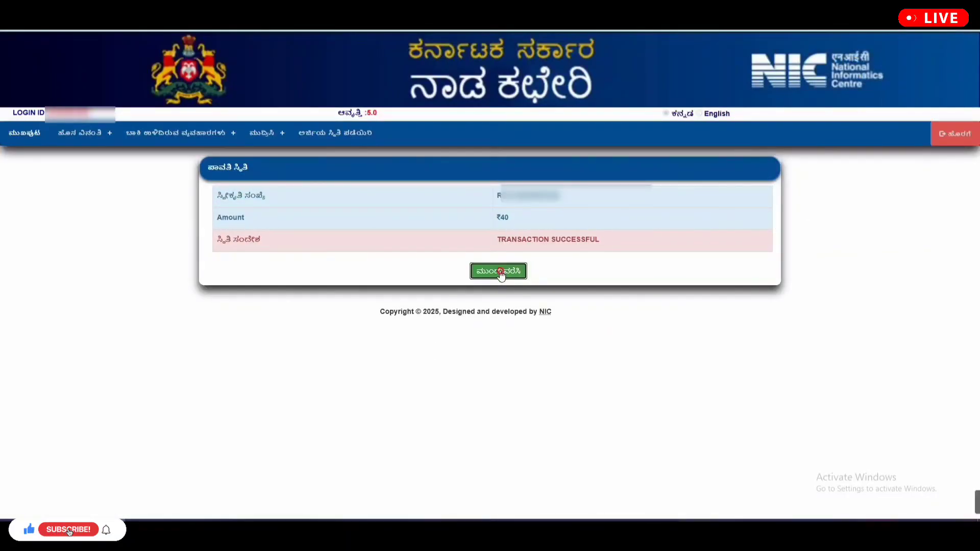
{"action": "left_click", "coordinate": [500, 273]}
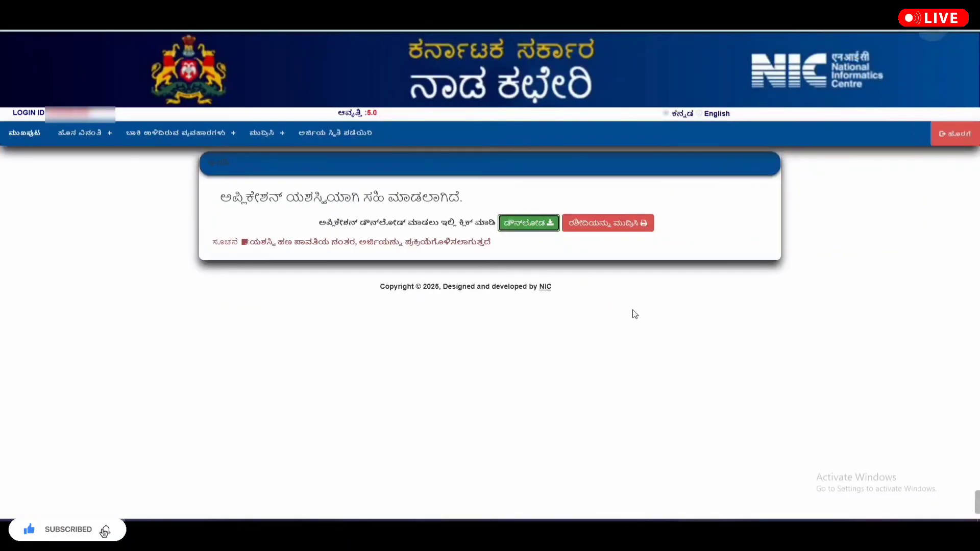
{"action": "left_click", "coordinate": [618, 223]}
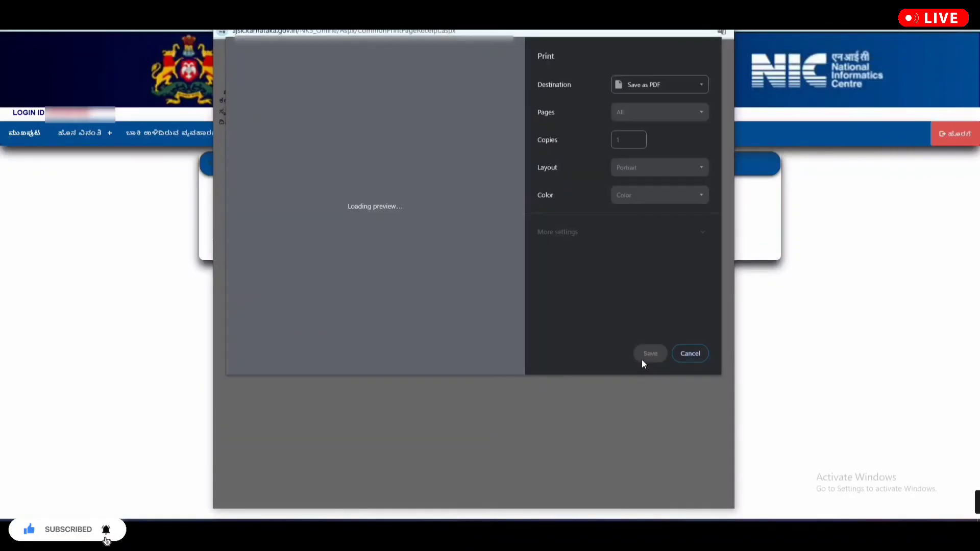
{"action": "left_click", "coordinate": [678, 140]}
{"action": "left_click", "coordinate": [663, 155]}
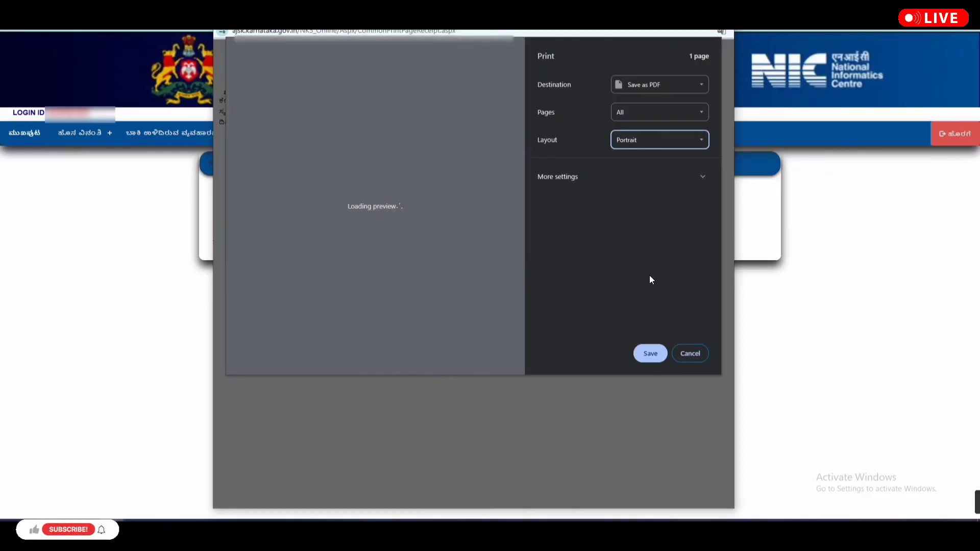
Save the receipt as PDF NK-GOK-Receipt in the applicant's subfolder of D:\NADAKACHERI.
{"action": "left_click", "coordinate": [650, 354]}
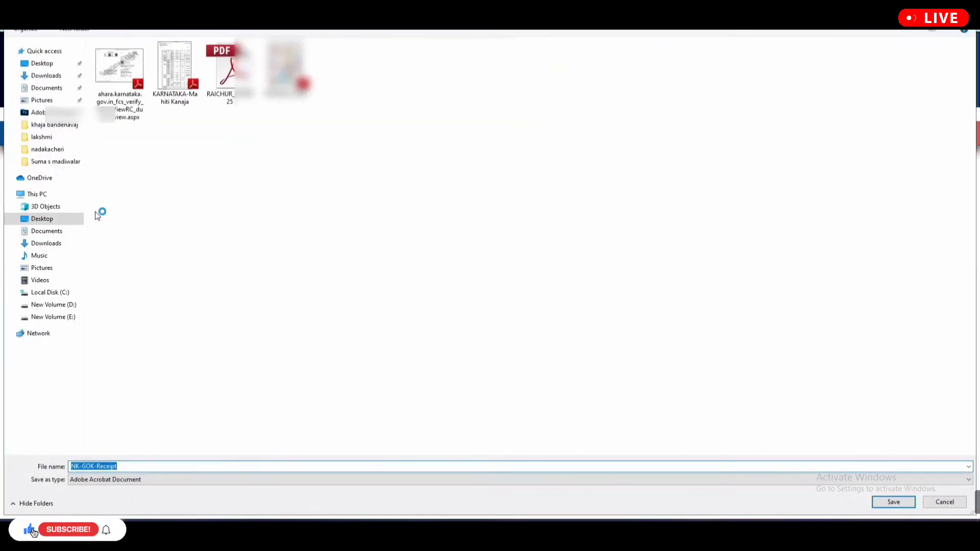
{"action": "left_click", "coordinate": [54, 305]}
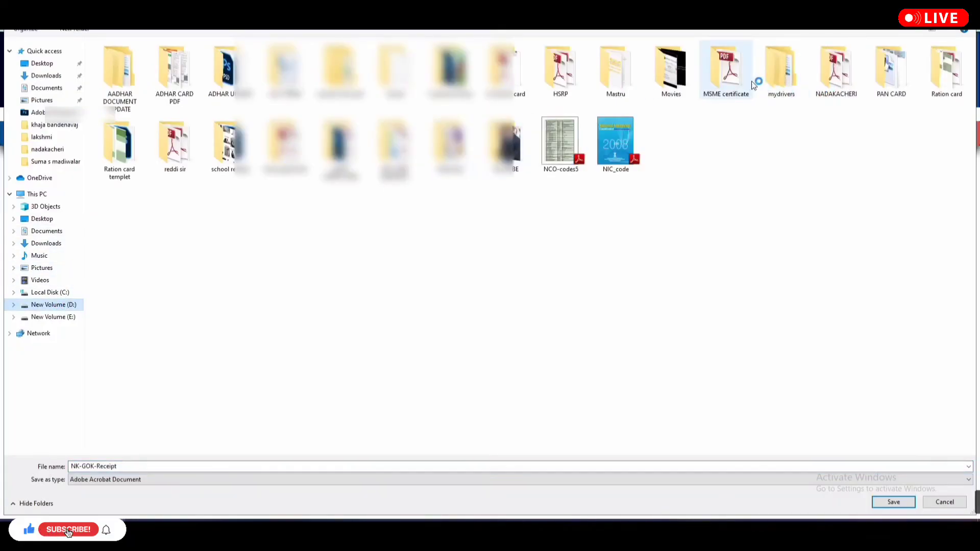
{"action": "double_click", "coordinate": [837, 76]}
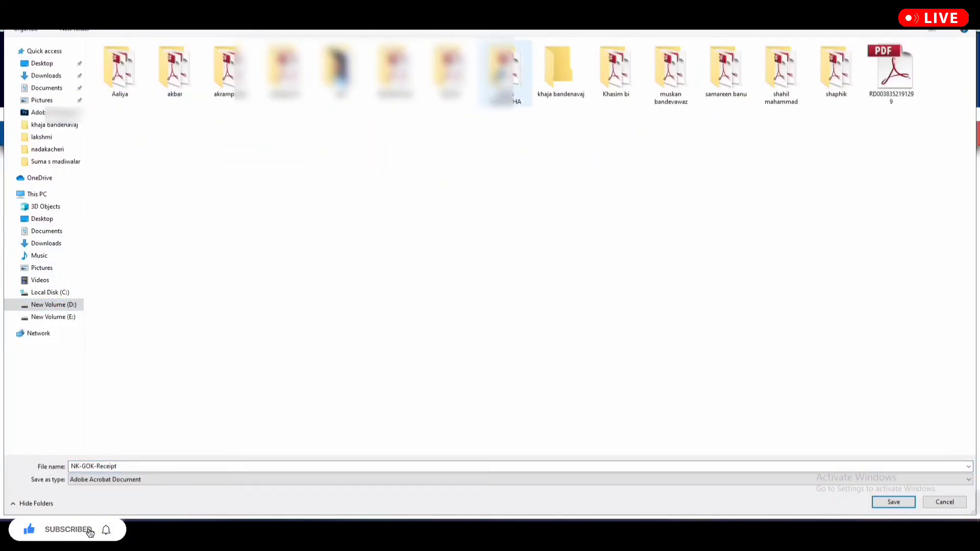
{"action": "double_click", "coordinate": [560, 71]}
{"action": "left_click", "coordinate": [894, 502]}
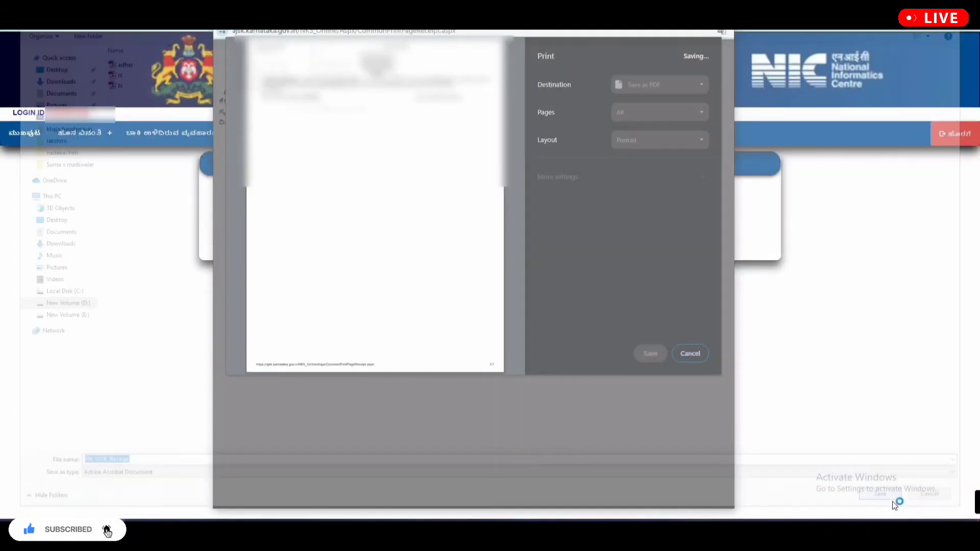